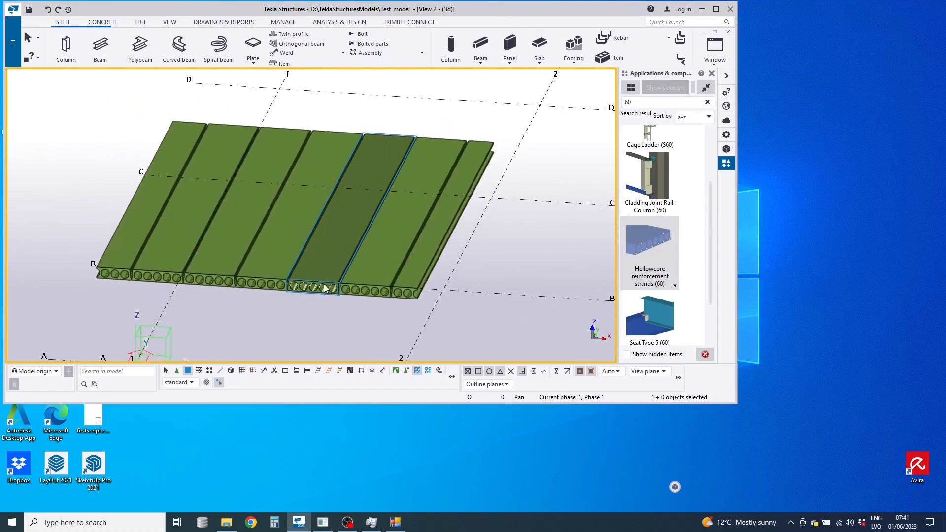
middle_click_drag(362, 301, 339, 274)
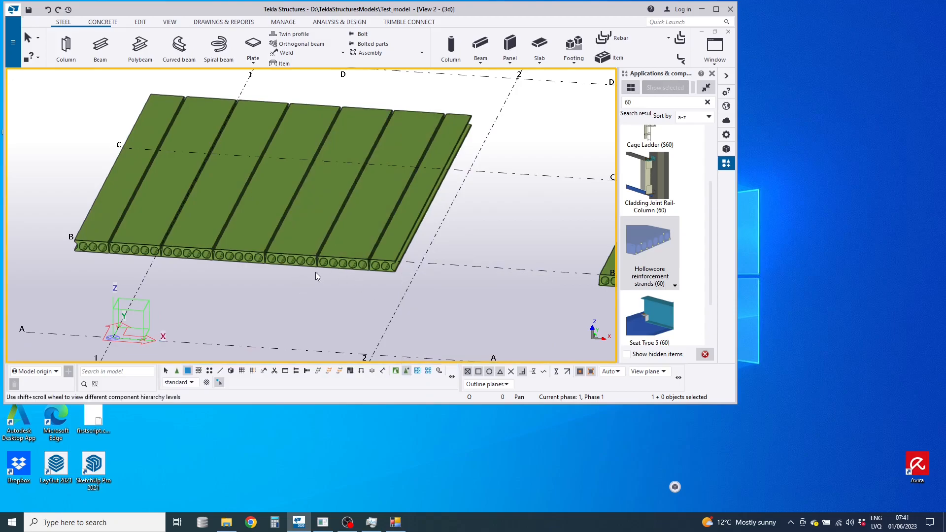
scroll(315, 272, "up", 3)
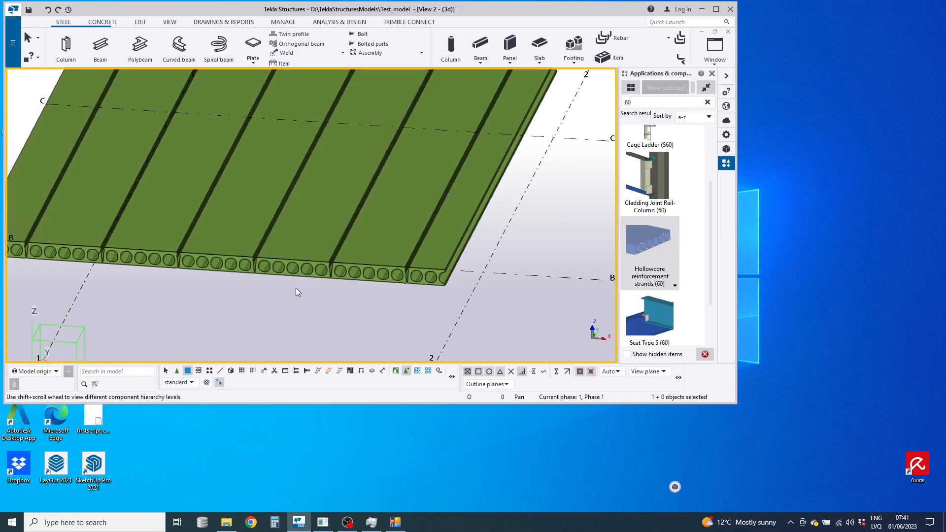
scroll(324, 249, "down", 3)
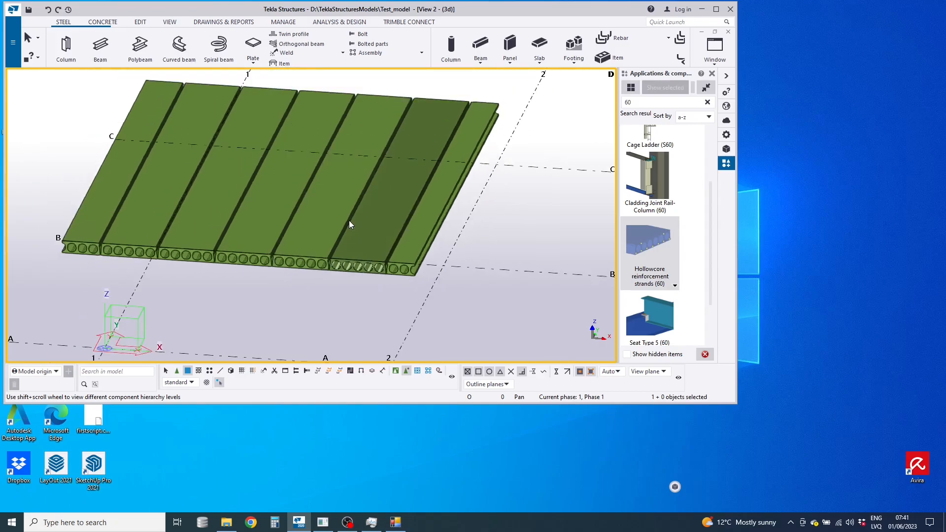
scroll(342, 227, "down", 2)
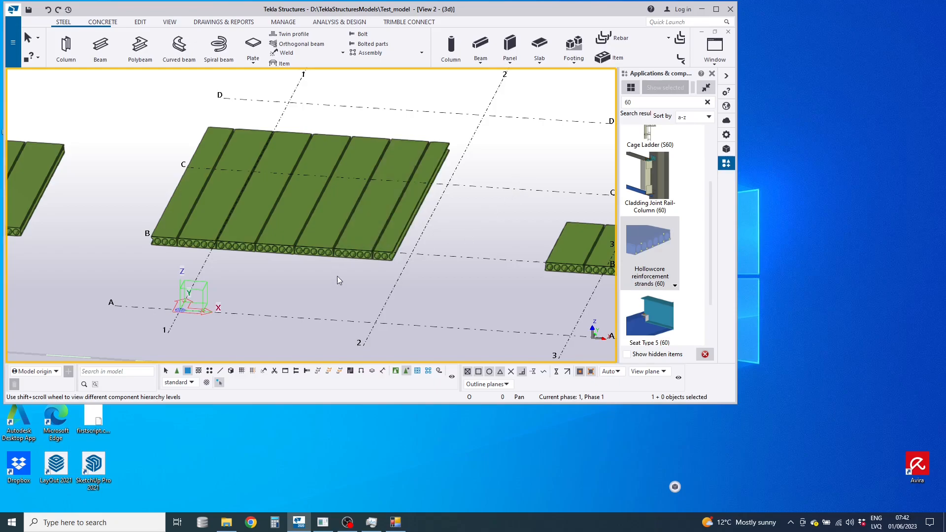
middle_click_drag(376, 193, 362, 220)
scroll(366, 209, "down", 5)
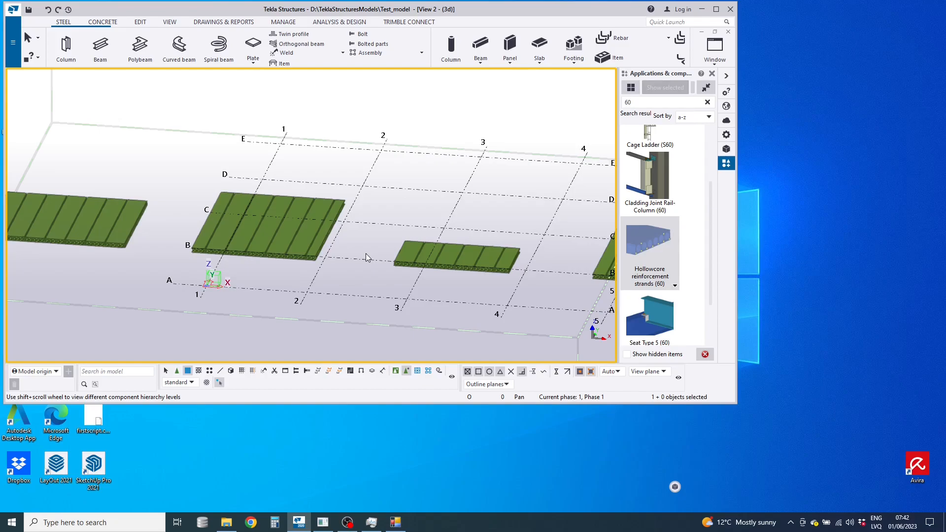
Switch to the Form1 calculation tool and place its window beside the slab model.
left_click(396, 523)
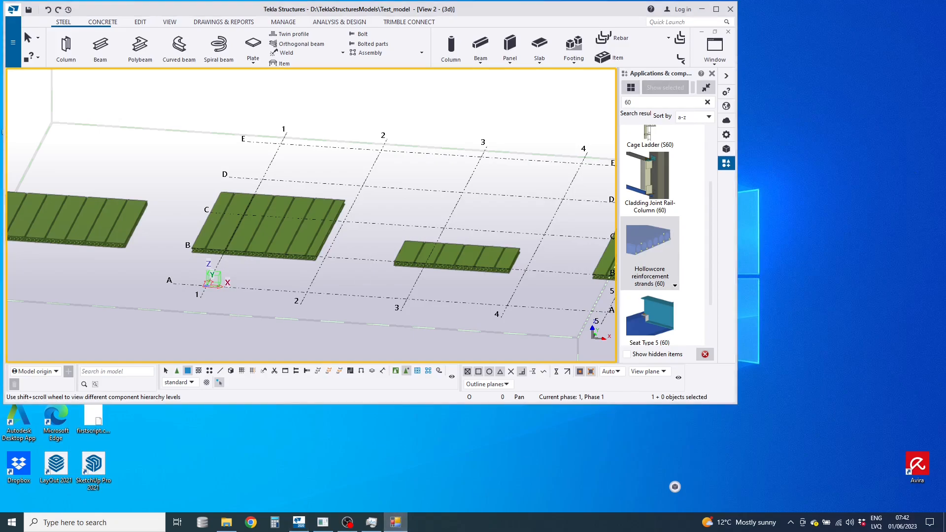
left_click_drag(817, 122, 689, 112)
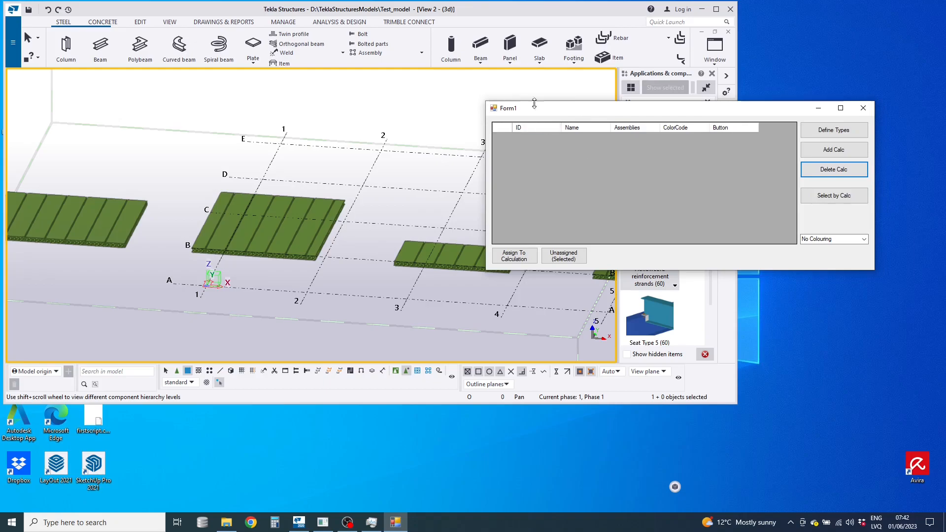
left_click_drag(756, 112, 734, 109)
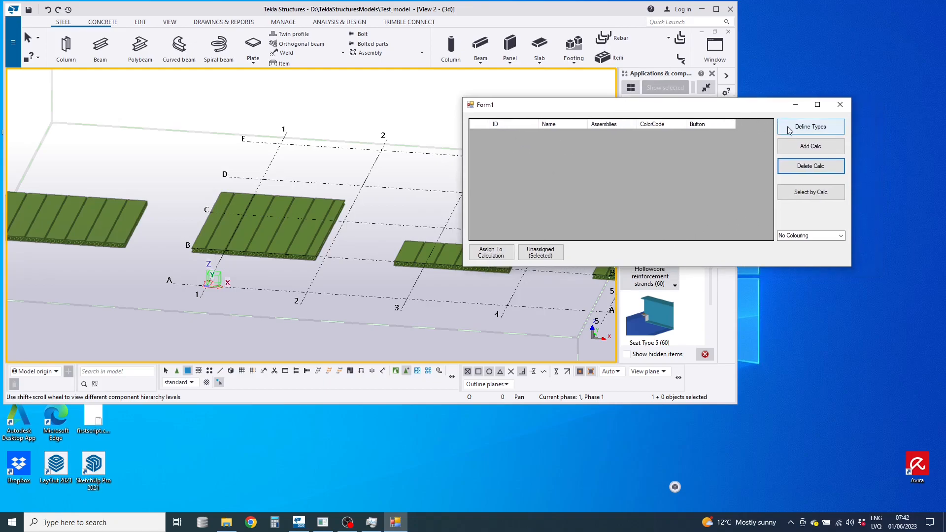
Open the calculation type definitions and load the testVS type to view its settings.
left_click(798, 129)
left_click_drag(945, 84, 322, 85)
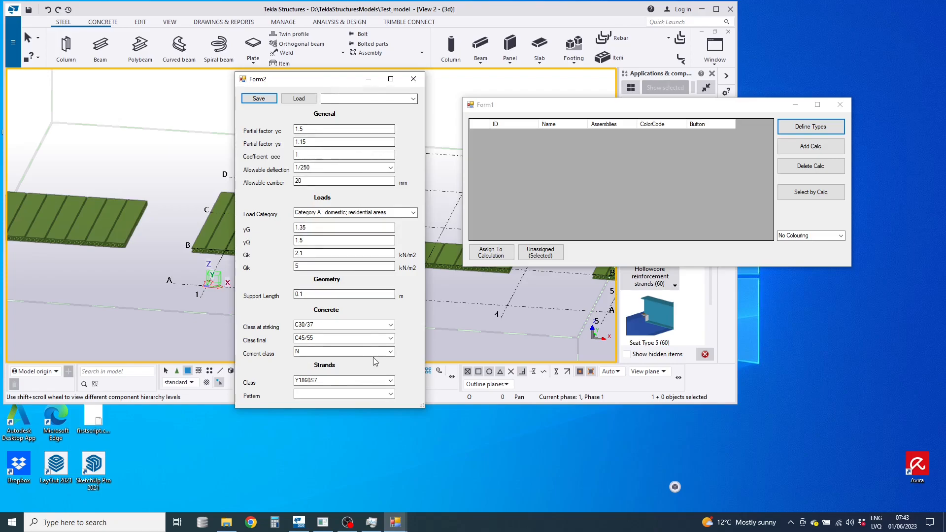
left_click(410, 101)
left_click(412, 100)
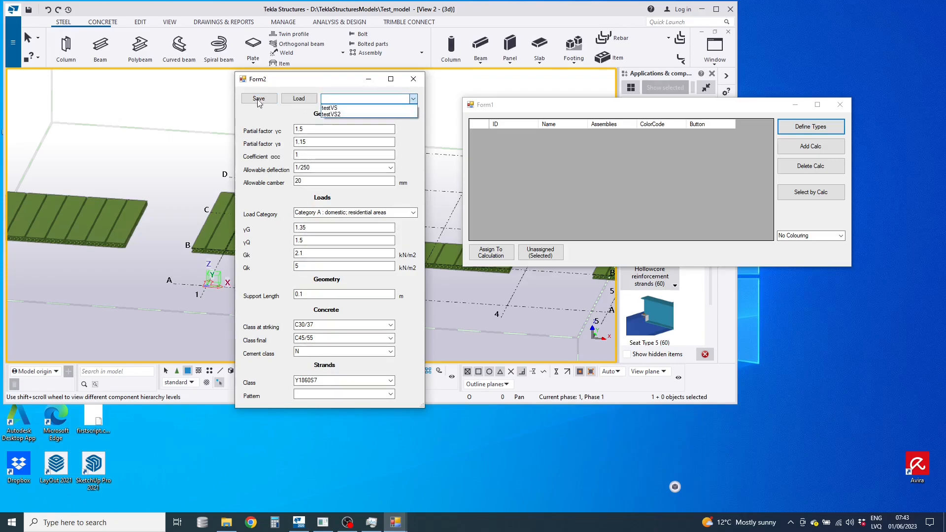
left_click(339, 108)
left_click(299, 99)
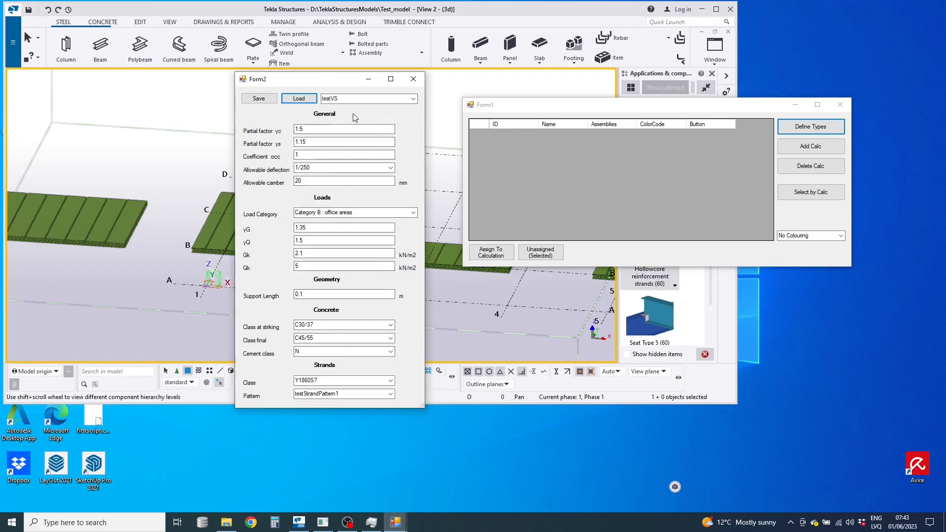
Load the testVS2 and testVS types alternately to compare their strand patterns, and close the type definitions.
left_click(413, 99)
left_click(404, 111)
left_click(299, 98)
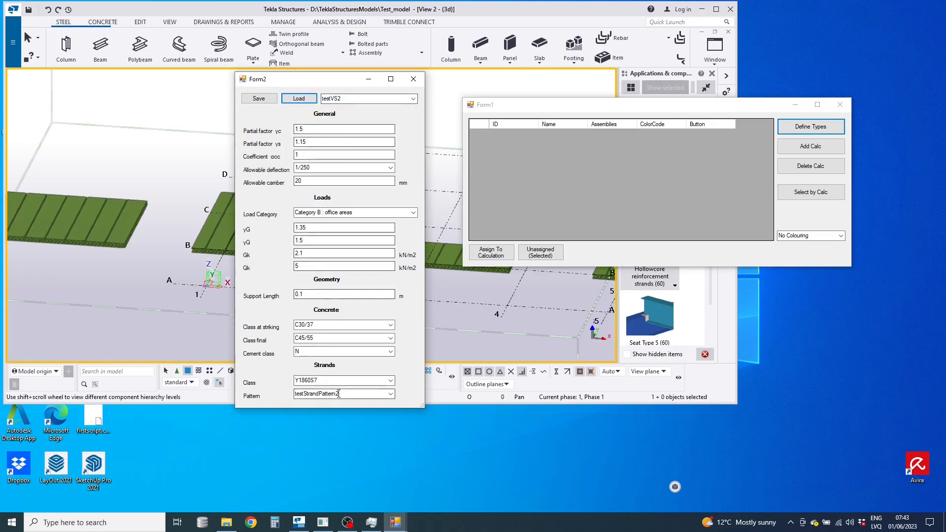
left_click(413, 98)
left_click(389, 106)
left_click(300, 98)
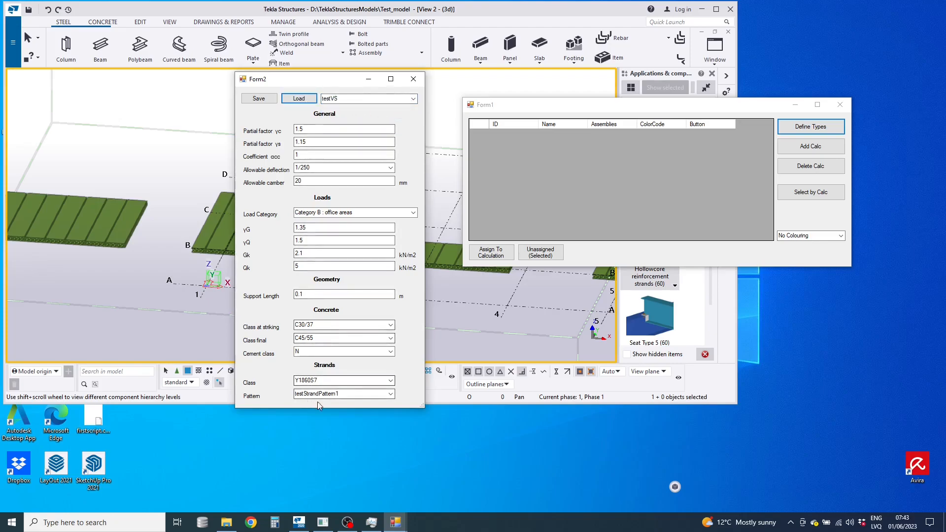
left_click(413, 99)
left_click(332, 114)
left_click(299, 98)
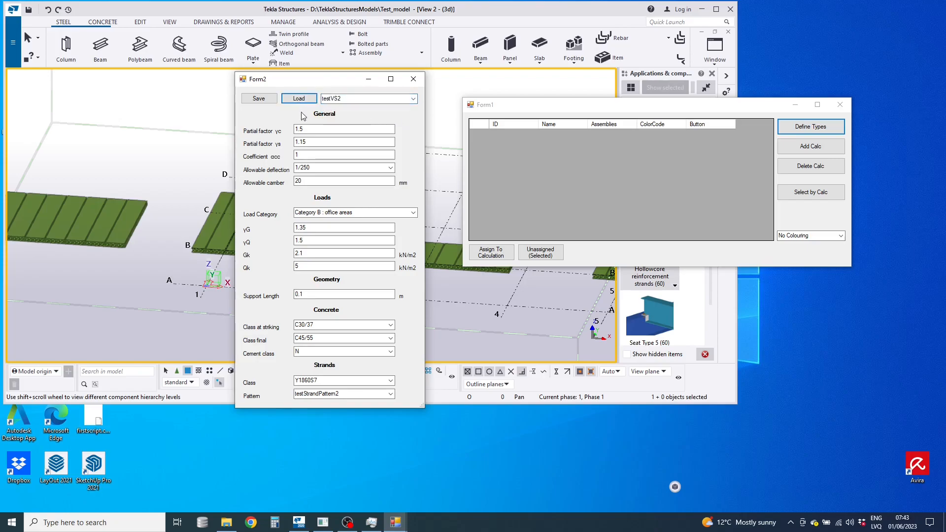
left_click(413, 98)
left_click(409, 106)
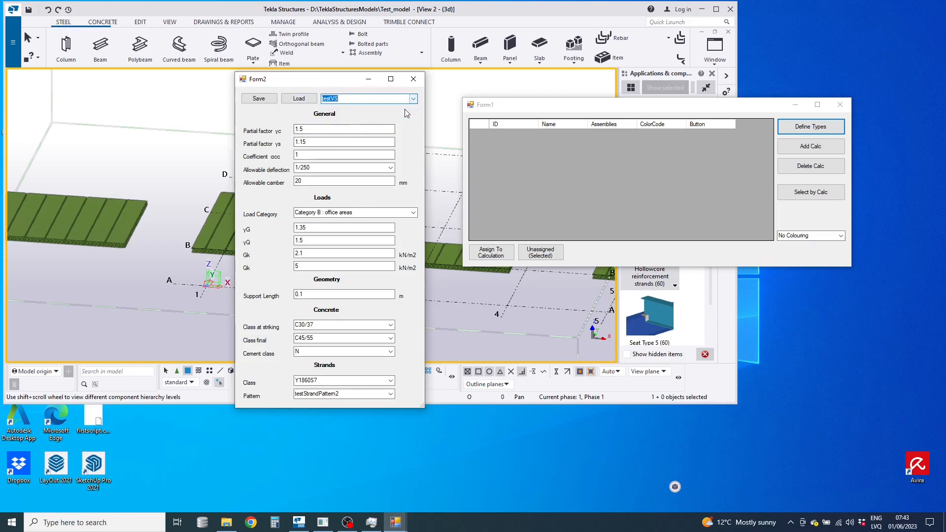
left_click(414, 79)
Add the testVS and testVS2 types to the calculation list and close the type chooser.
left_click_drag(542, 106, 476, 99)
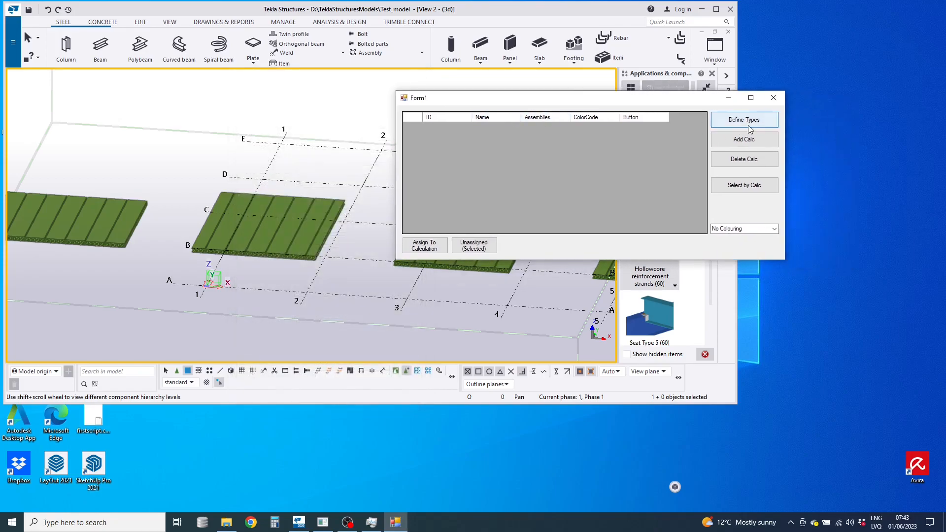
left_click(751, 140)
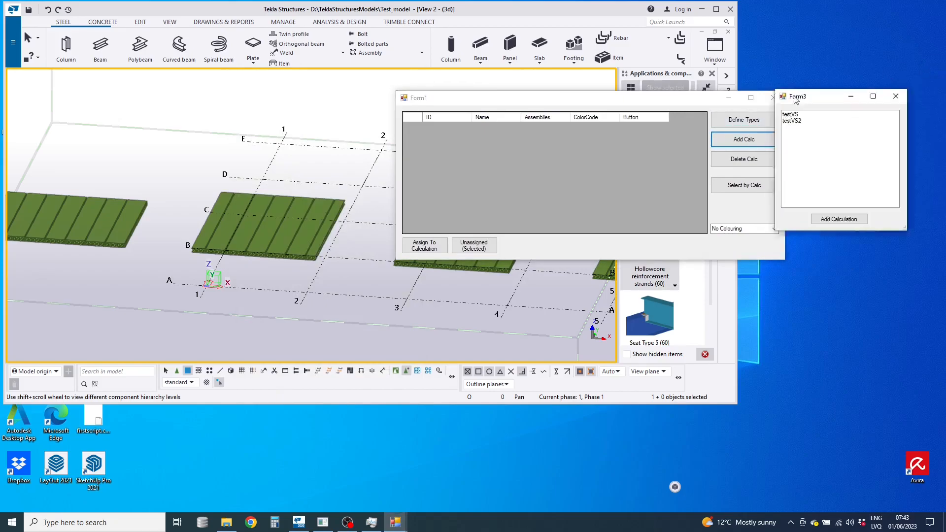
left_click_drag(877, 87, 204, 117)
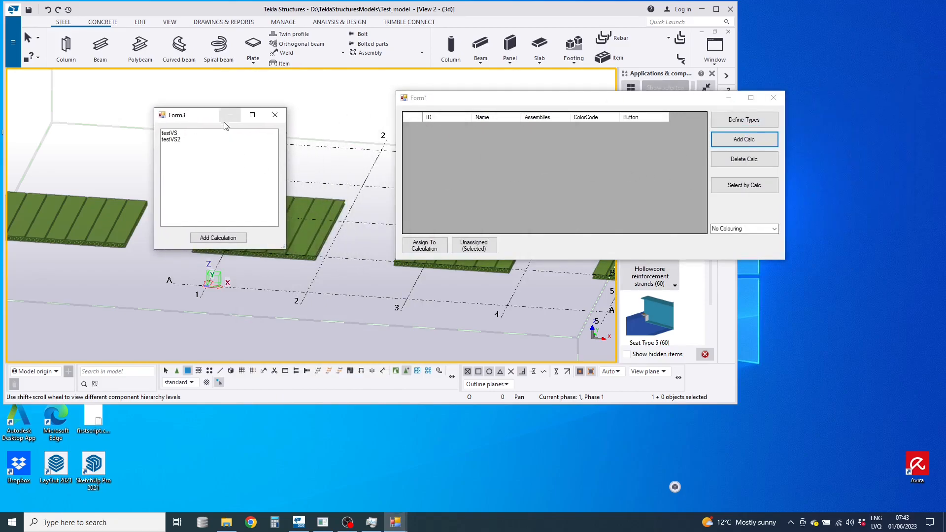
left_click(182, 133)
left_click(218, 238)
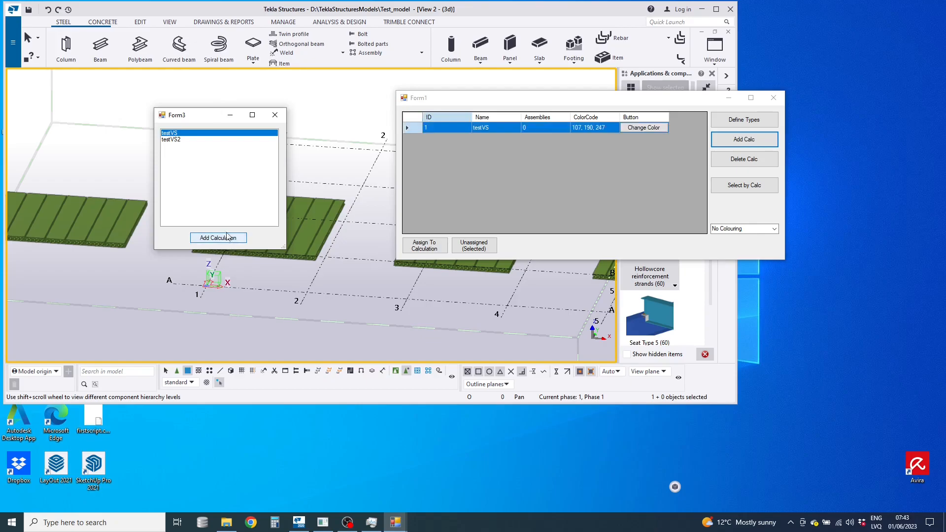
left_click(178, 140)
left_click(223, 238)
left_click(275, 115)
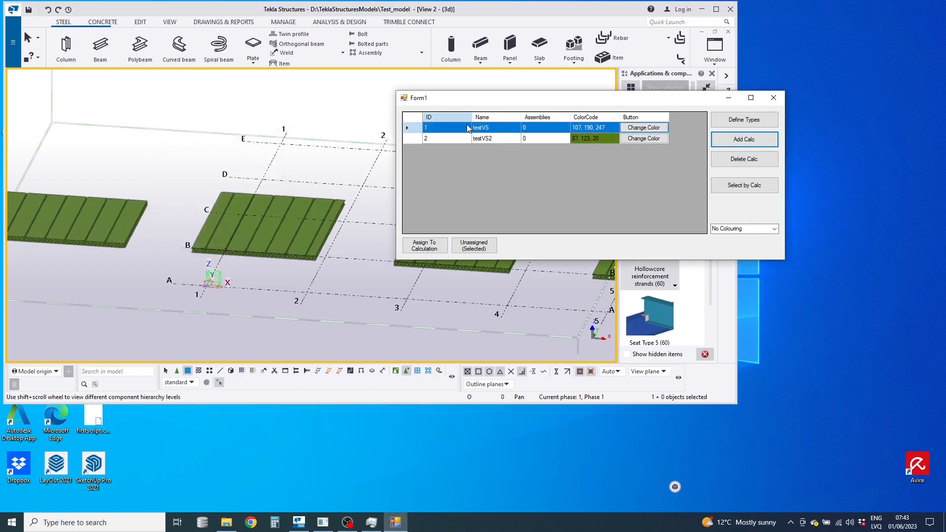
Move the calculation list clear of the model view and set Tekla Structures to select assemblies.
left_click_drag(574, 99, 559, 99)
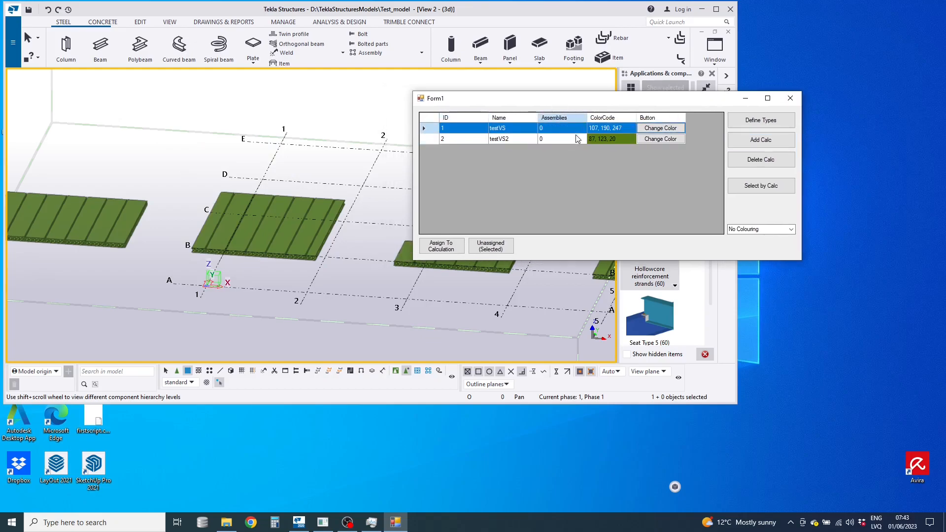
left_click_drag(542, 101, 663, 345)
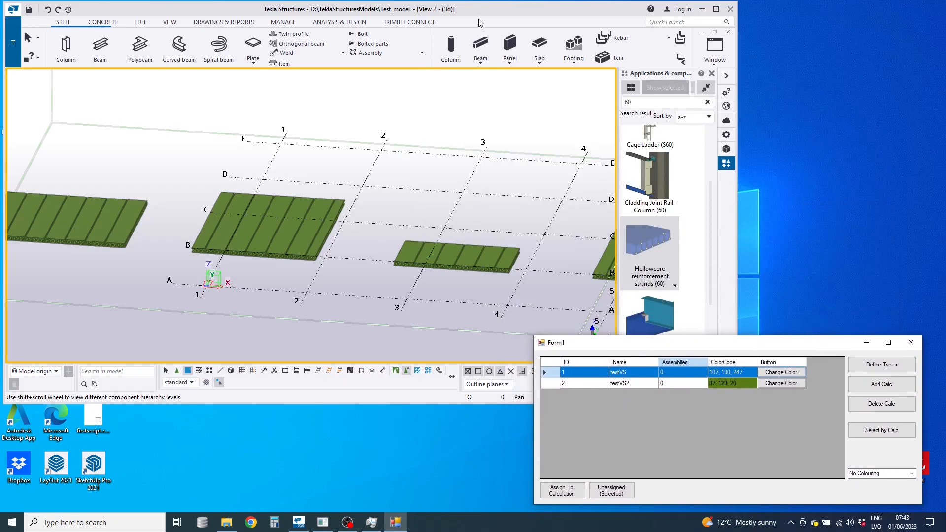
left_click(449, 10)
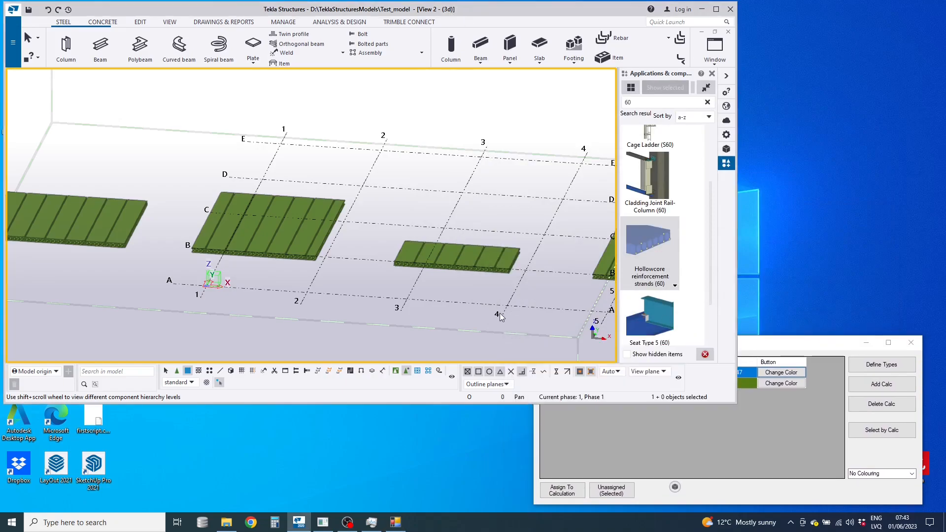
scroll(411, 248, "down", 1)
scroll(410, 247, "down", 2)
left_click(417, 370)
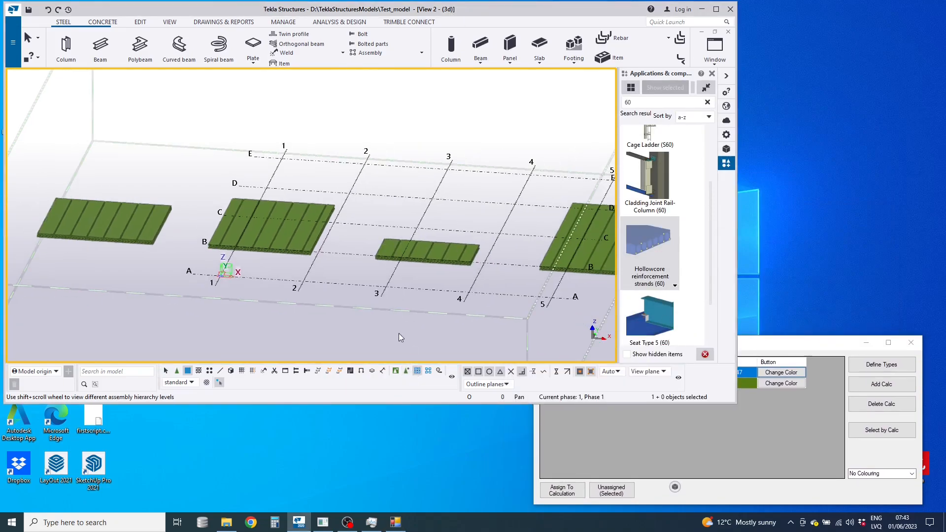
Select the slabs of all four floor groups and assign them to the testVS calculation.
scroll(248, 230, "down", 1)
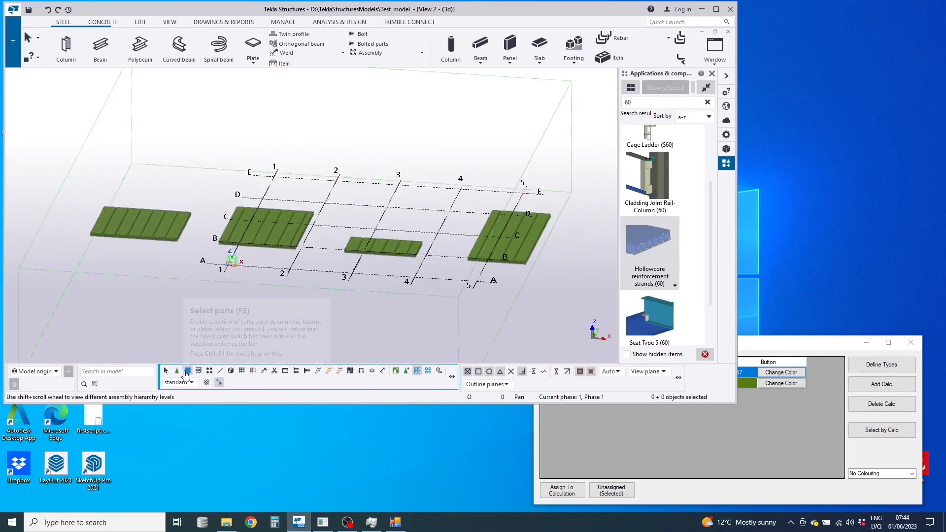
scroll(295, 295, "down", 1)
middle_click_drag(294, 293, 306, 273)
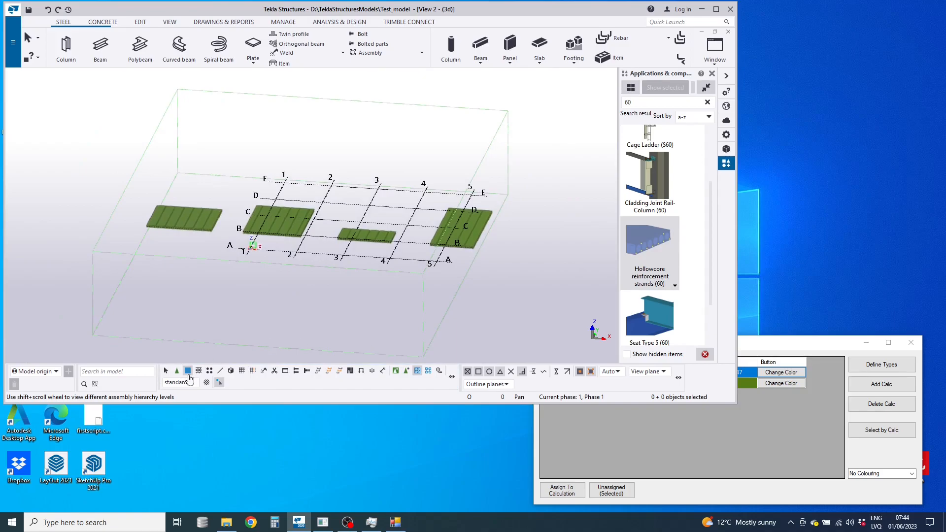
left_click_drag(124, 154, 545, 289)
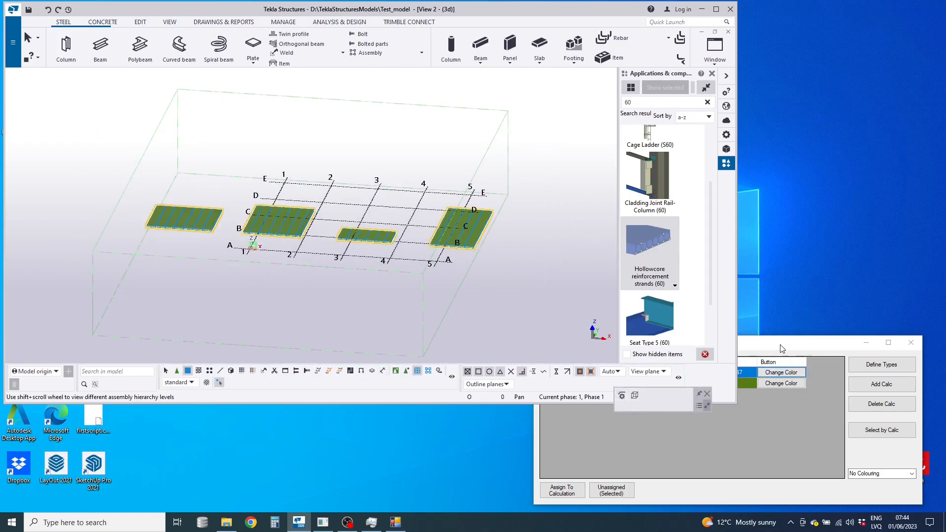
left_click(639, 412)
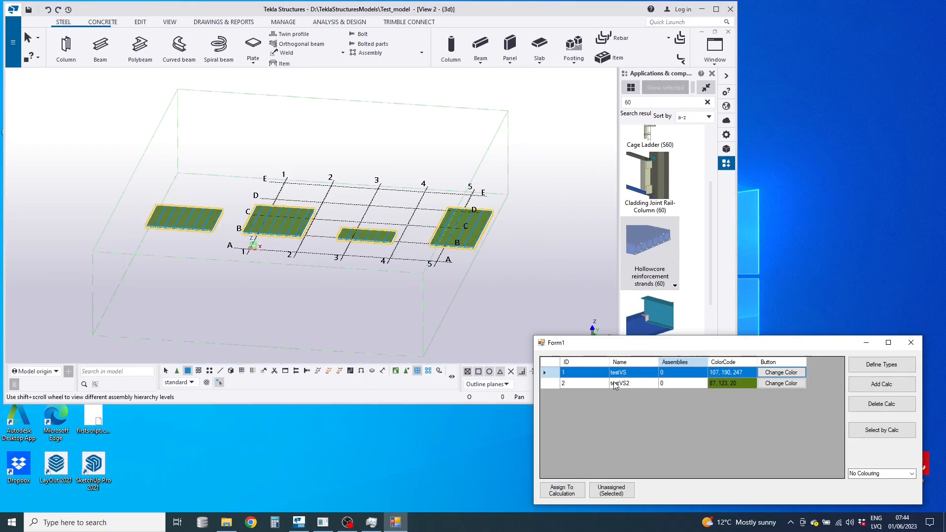
left_click(572, 491)
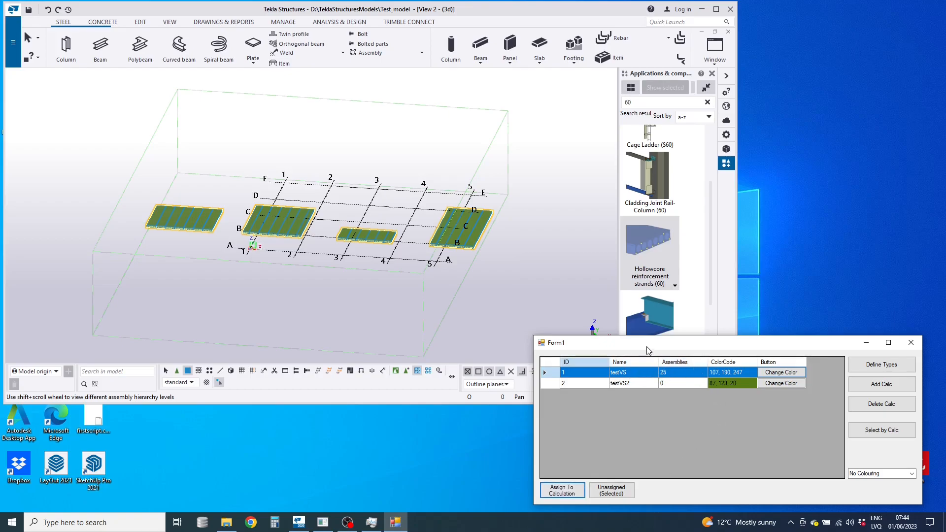
Clear the slab selection and arrange the shortened Tekla Structures window and the calculation list so both are accessible.
left_click_drag(648, 351, 574, 219)
left_click(356, 307)
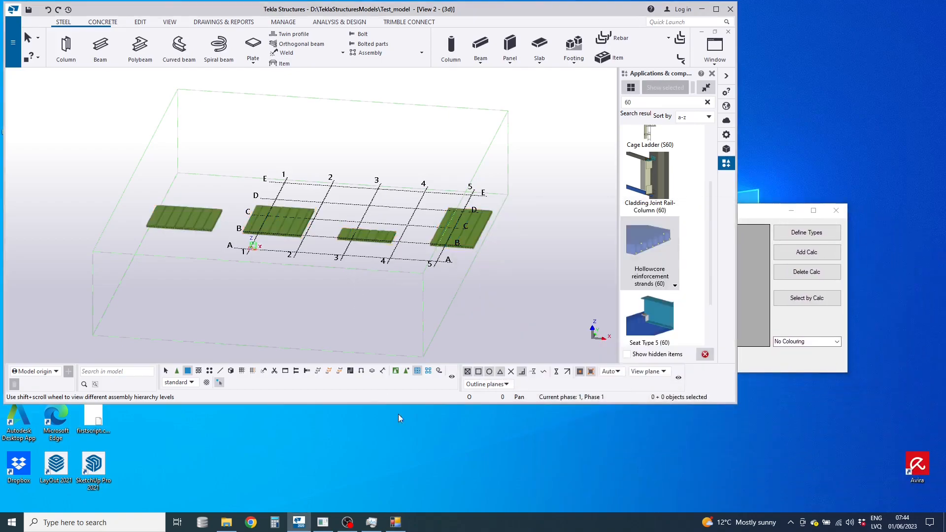
left_click_drag(753, 212, 851, 358)
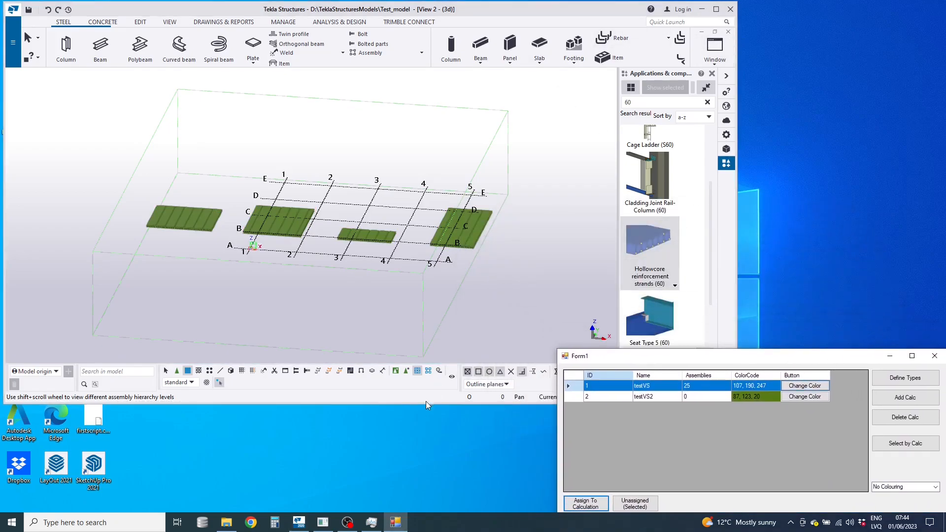
left_click_drag(424, 405, 437, 350)
left_click(742, 356)
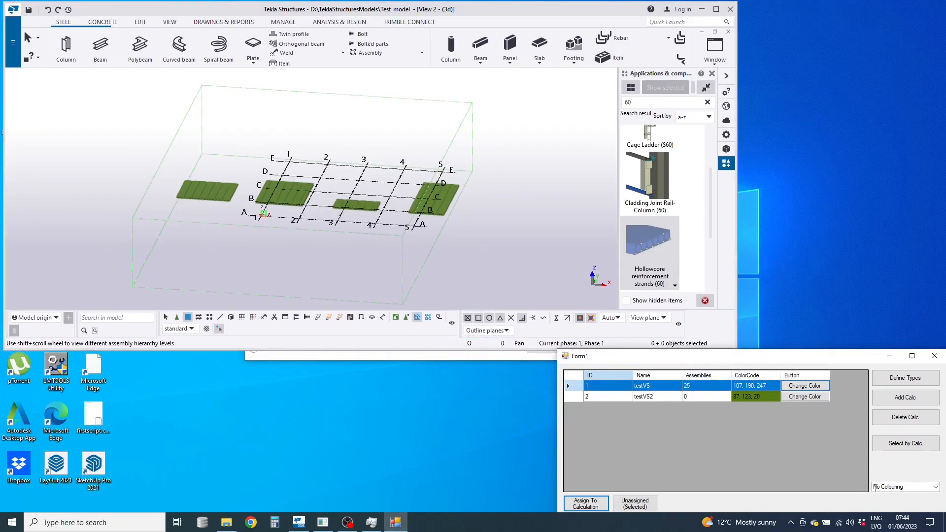
Set the colouring of the slabs in the model to By Calculation.
left_click(935, 487)
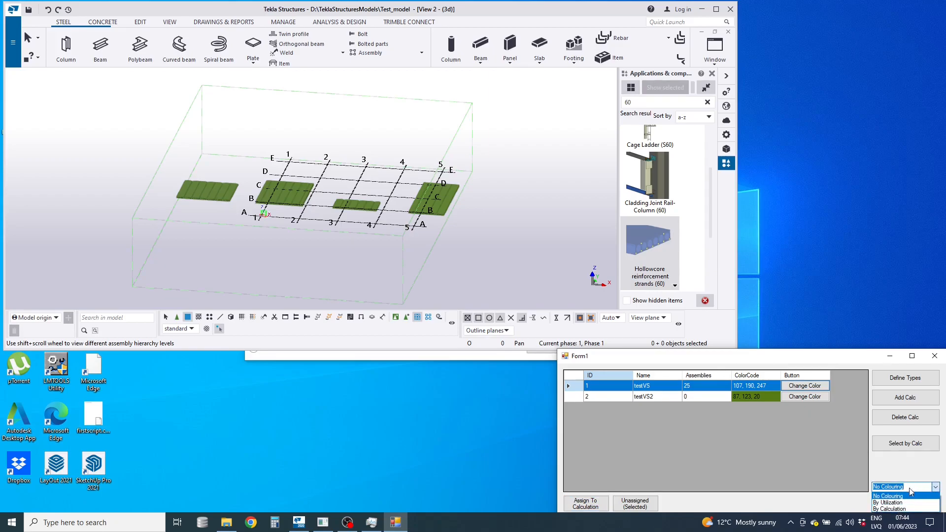
left_click(902, 510)
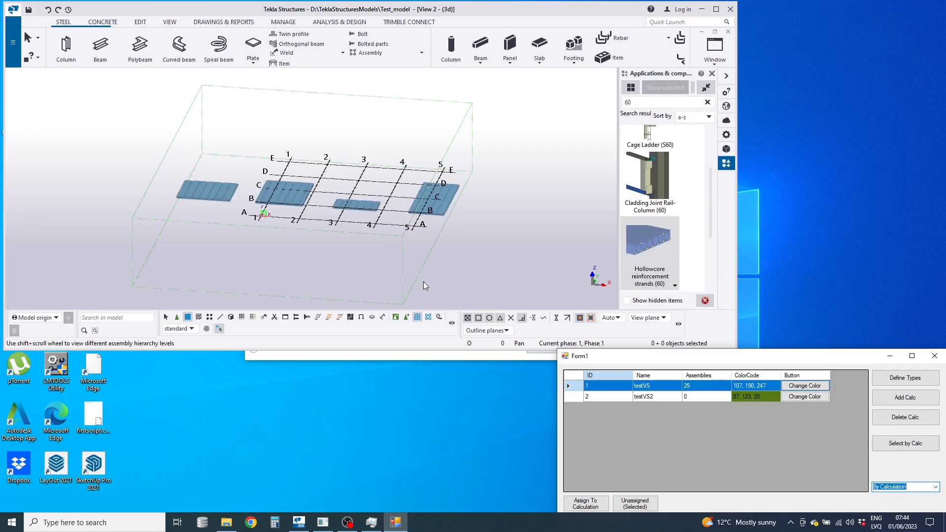
scroll(369, 222, "up", 2)
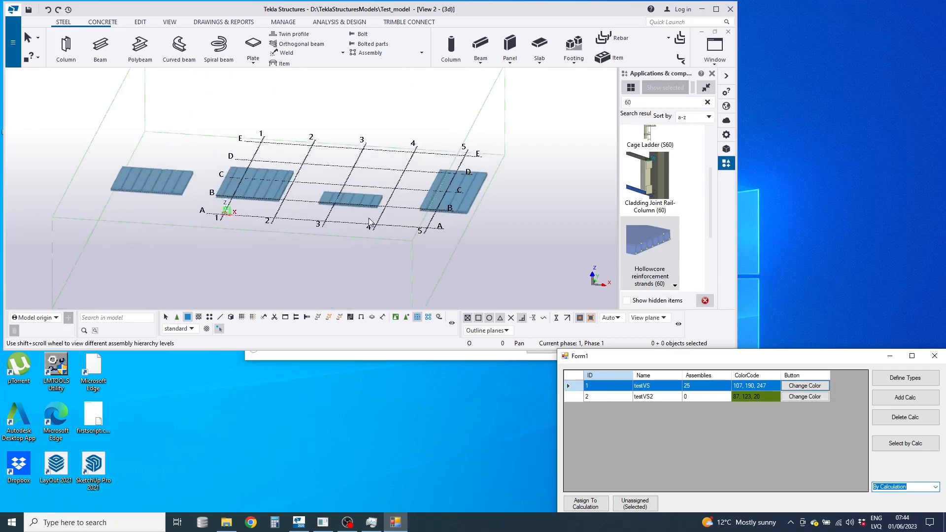
Select the slab groups near grid lines 3 and 5 and assign them to the testVS2 calculation.
left_click(743, 397)
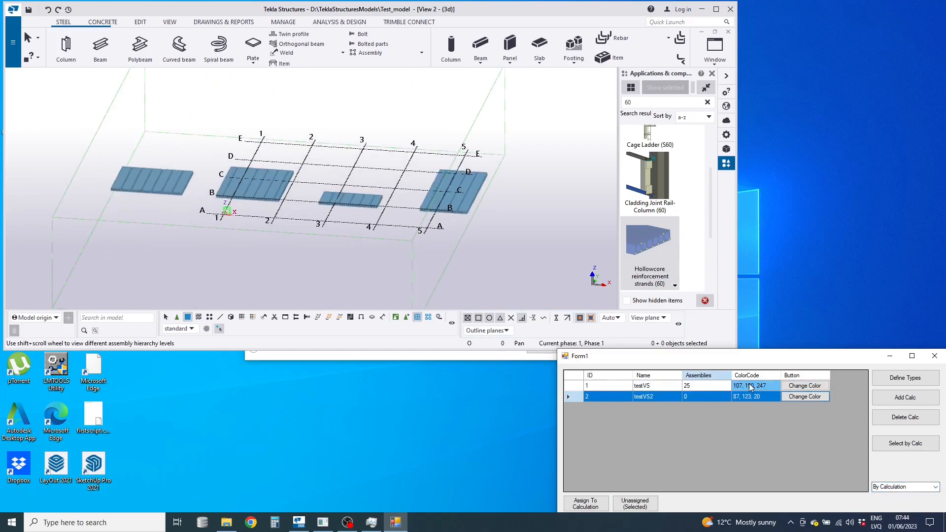
left_click(444, 264)
left_click_drag(45, 106, 549, 261)
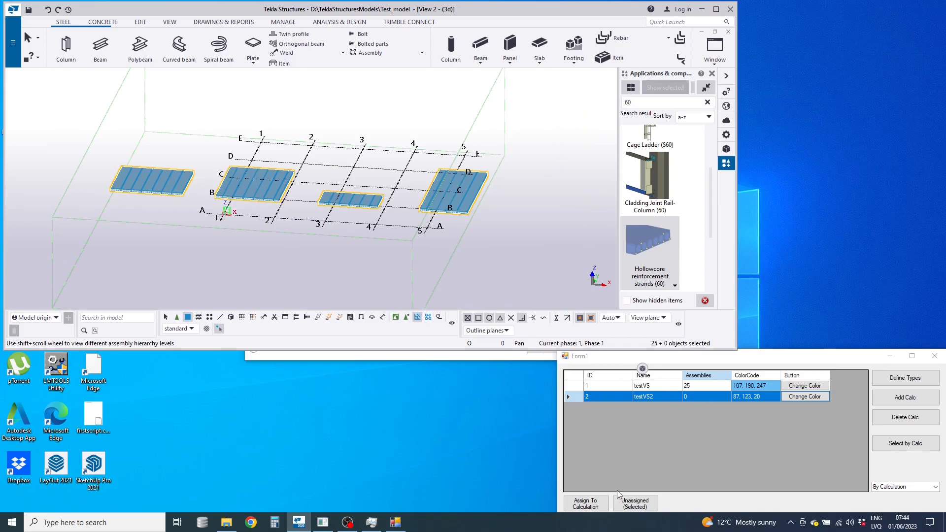
left_click(383, 252)
left_click_drag(310, 123, 543, 266)
left_click(589, 503)
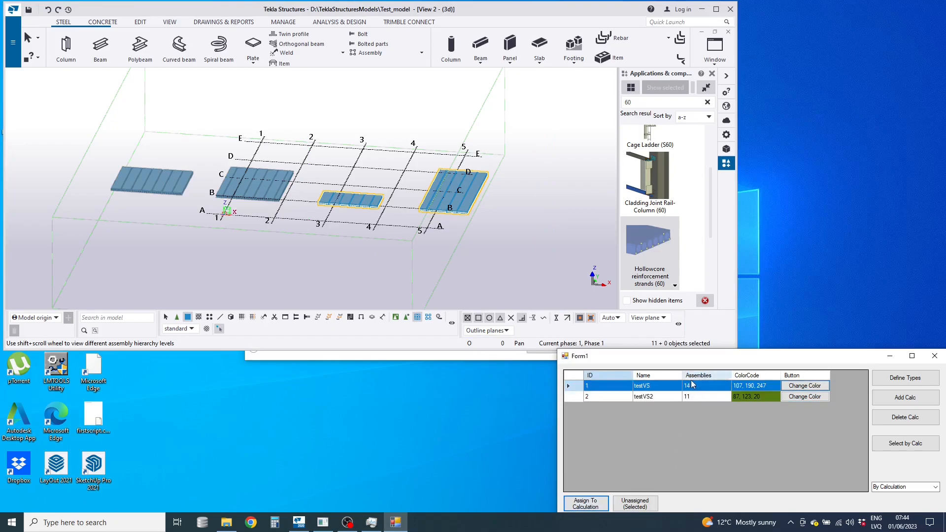
Clear the slab selection and reapply the By Calculation colouring to the model.
left_click(708, 399)
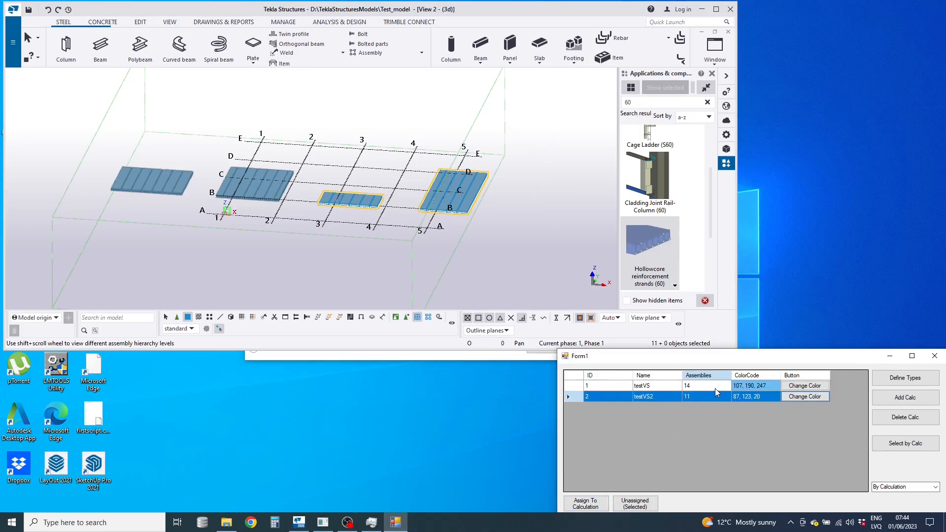
left_click(712, 387)
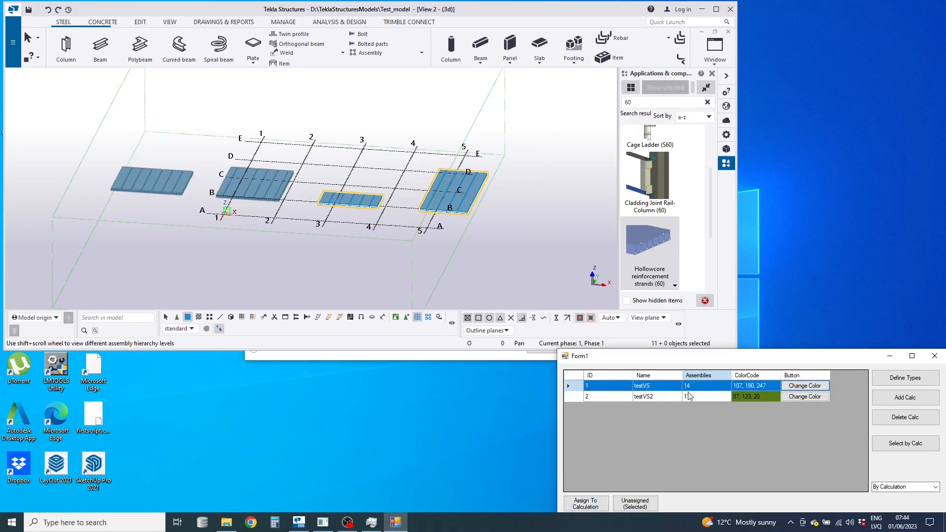
left_click(690, 398)
left_click(519, 242)
left_click(936, 487)
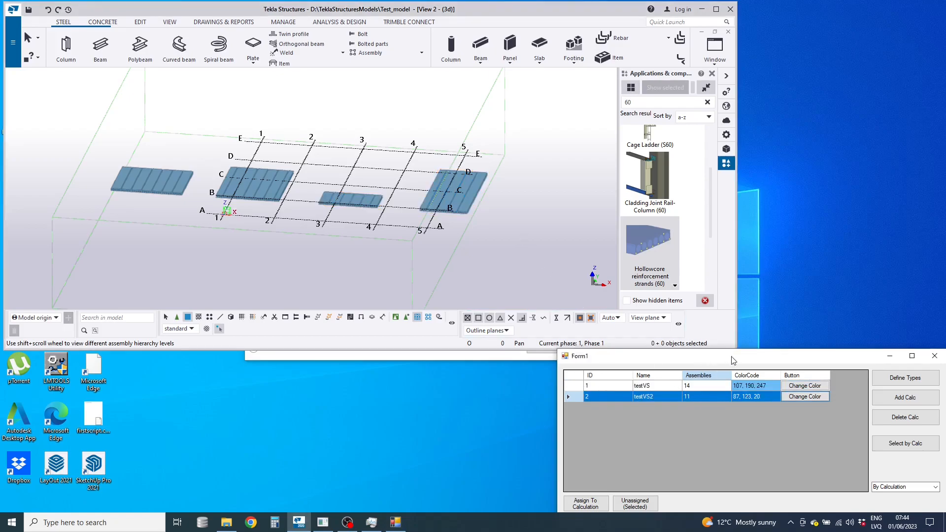
left_click(917, 495)
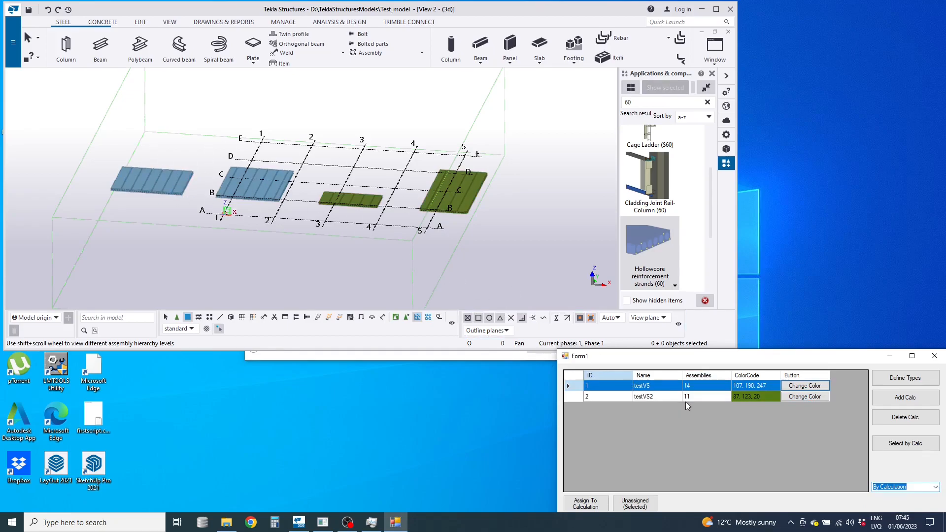
Compare the colour codes of the testVS and testVS2 calculations with the slab colours in the model.
left_click(750, 396)
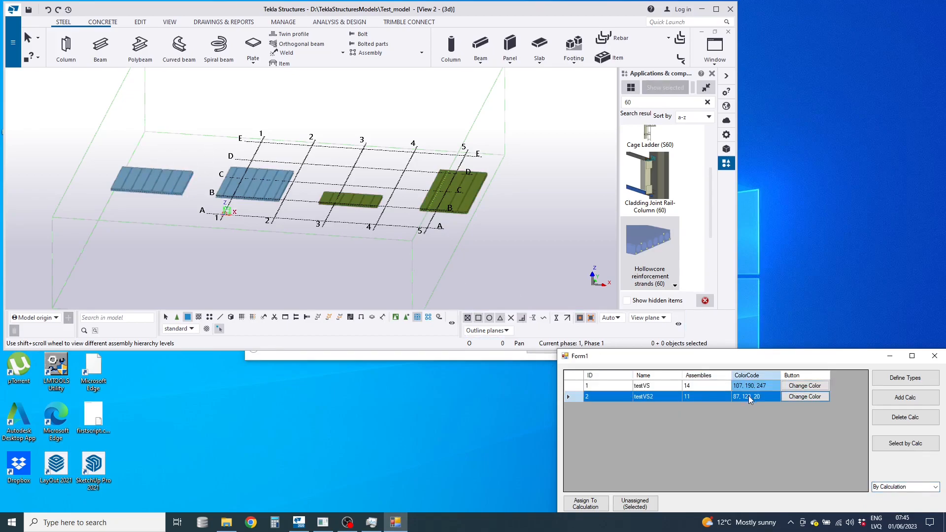
left_click(749, 388)
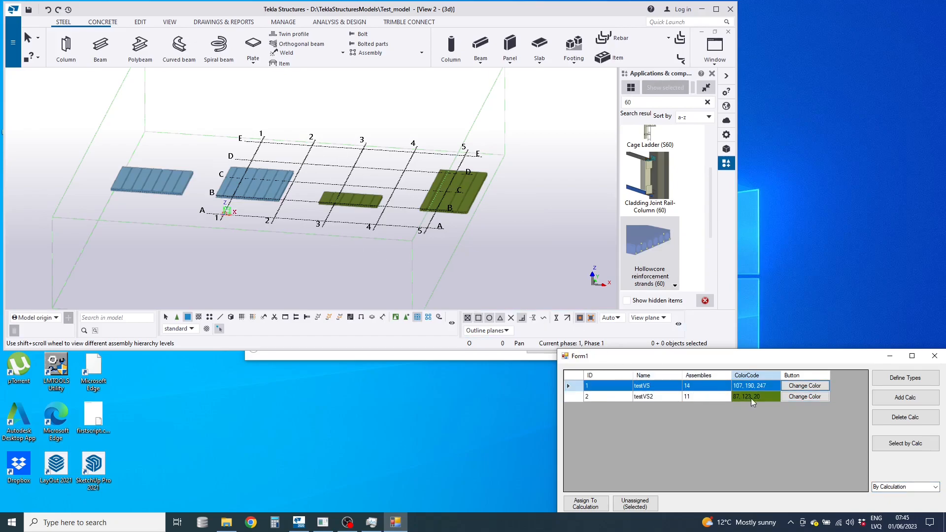
left_click(742, 396)
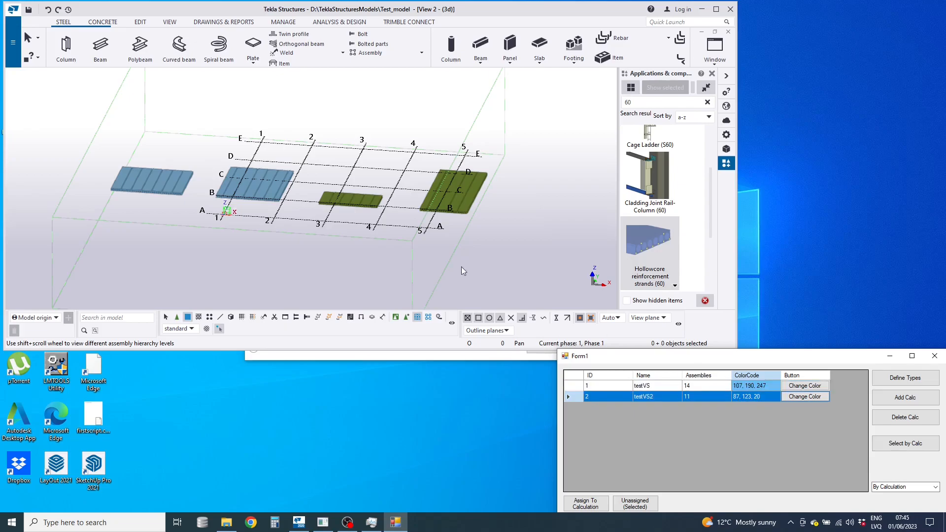
left_click(747, 389)
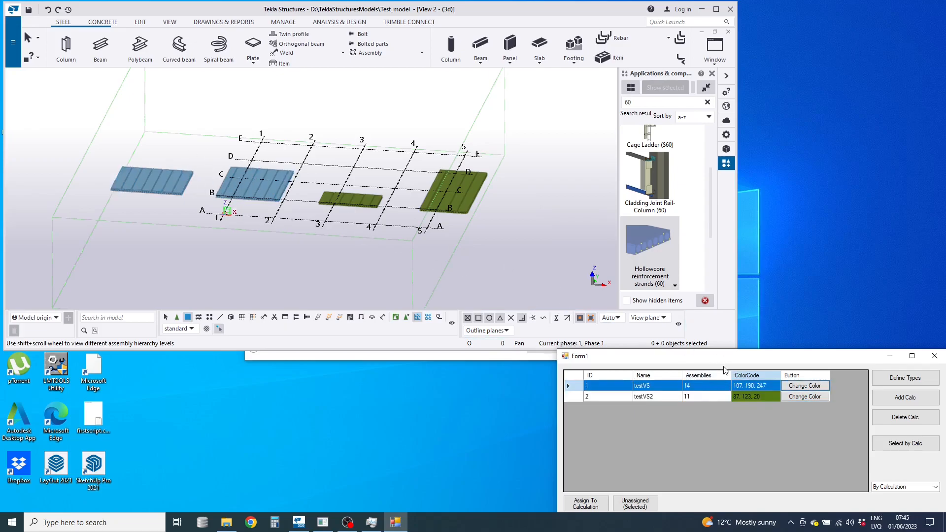
left_click(721, 393)
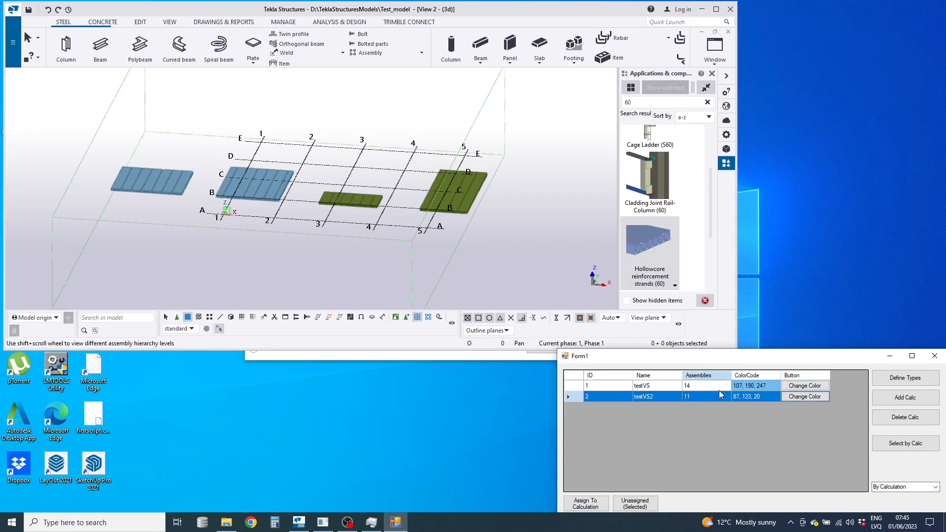
Assign the slab groups near grid lines 3 and 5 to the testVS calculation and refresh the By Calculation colouring.
left_click_drag(315, 110, 536, 266)
left_click(710, 386)
left_click(601, 507)
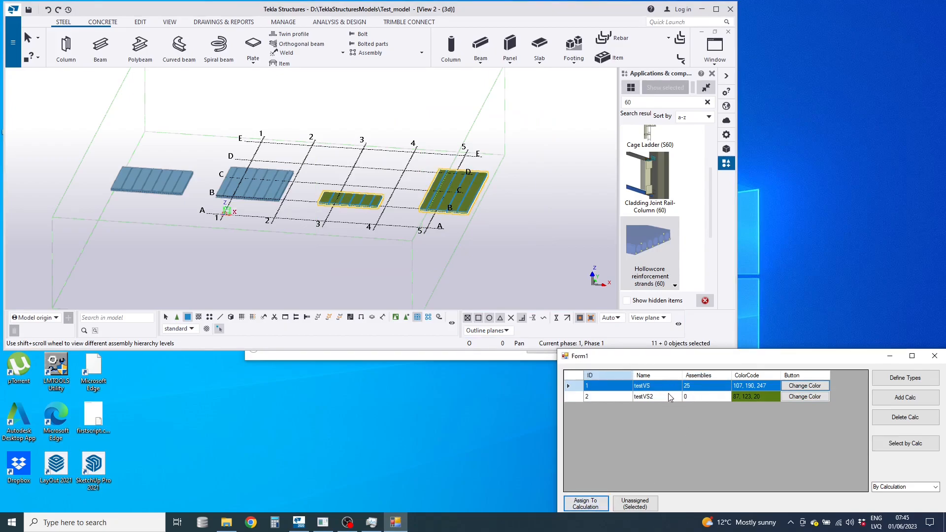
left_click(936, 488)
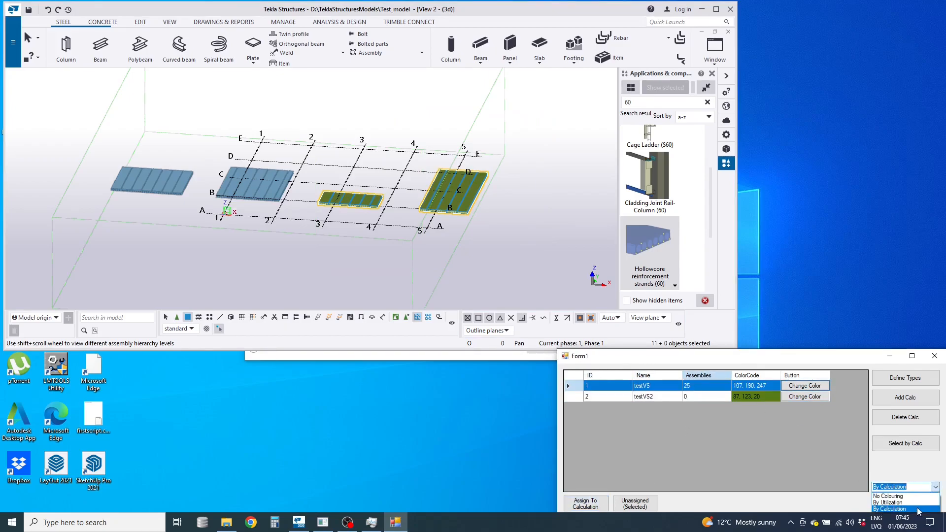
left_click(920, 509)
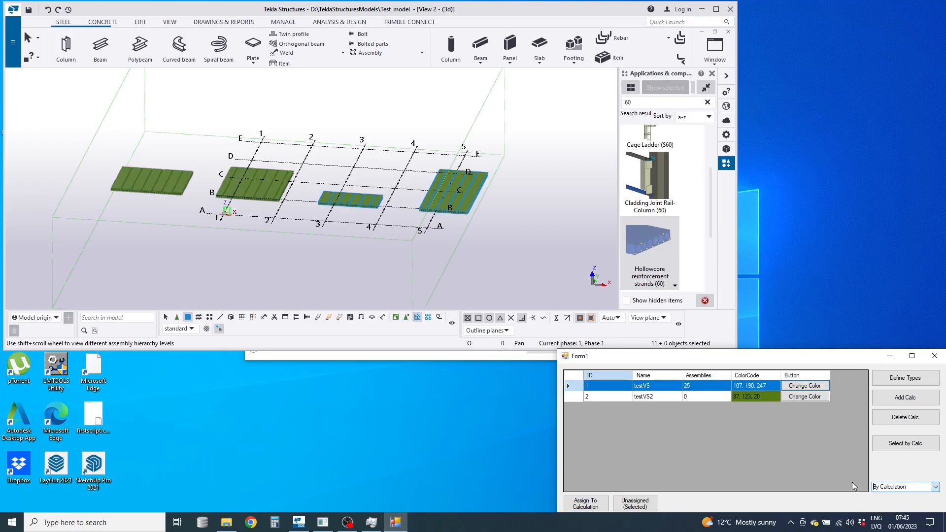
Set the colouring of the slabs in the model to By Utilization and dismiss the completion message.
left_click(936, 488)
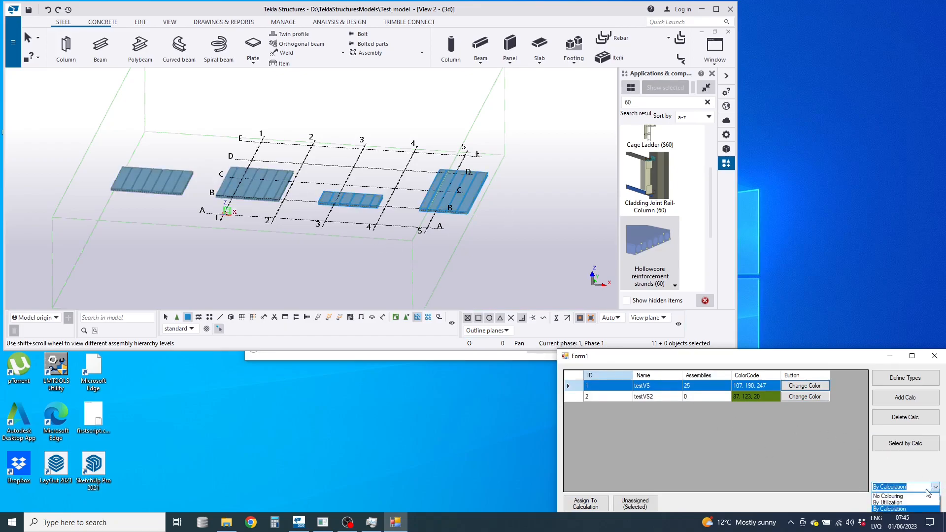
left_click(918, 503)
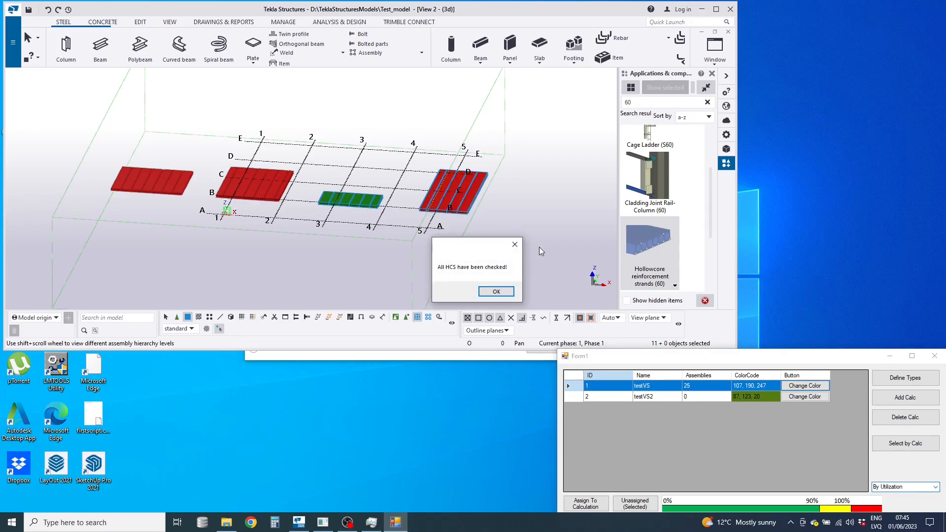
left_click(485, 292)
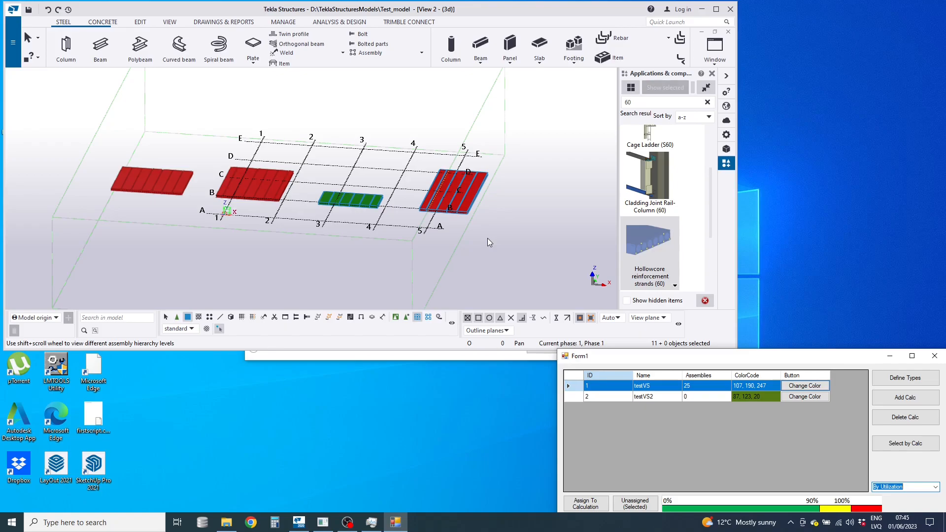
Clear the slab selection and examine the utilization colours of the slab groups, particularly the short slabs near grid line 3.
left_click(407, 275)
scroll(350, 208, "up", 3)
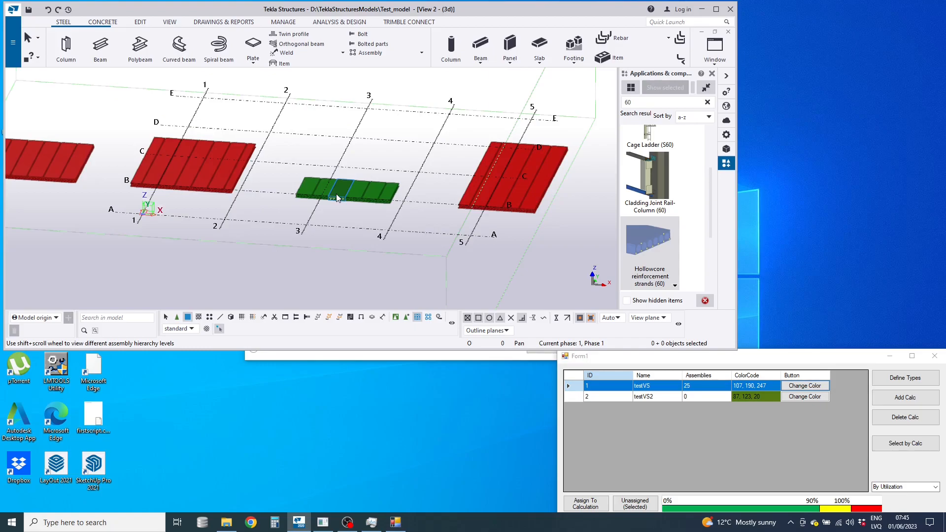
scroll(143, 180, "up", 1)
scroll(348, 200, "down", 2)
scroll(367, 206, "up", 9)
scroll(236, 210, "down", 3)
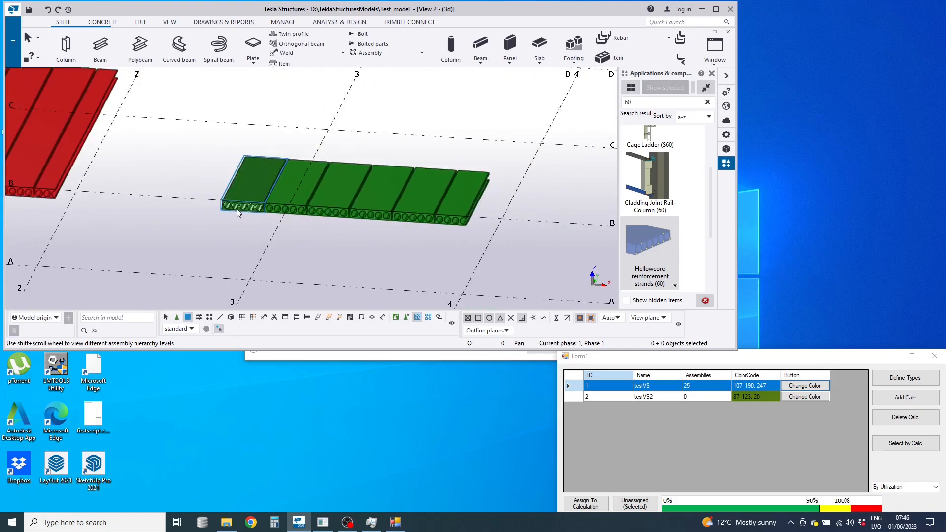
scroll(386, 216, "down", 6)
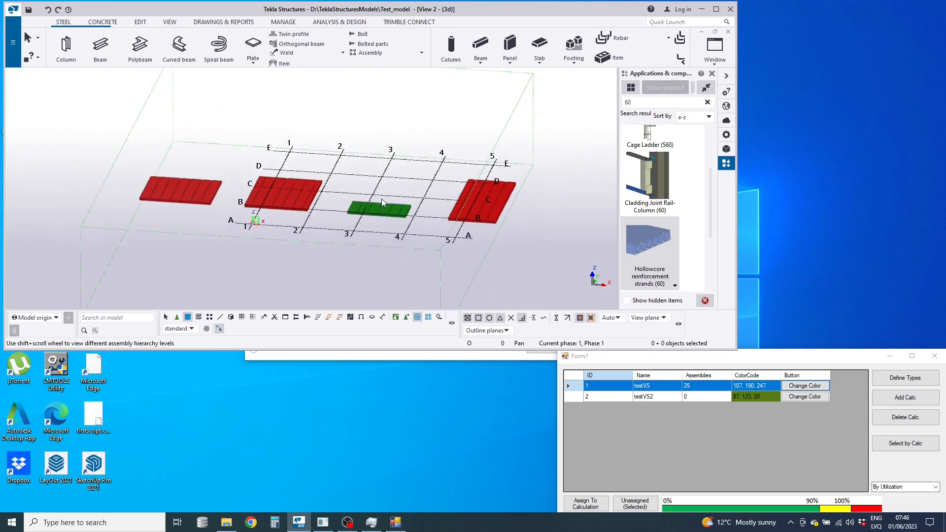
scroll(276, 196, "up", 2)
scroll(276, 191, "down", 2)
scroll(296, 177, "up", 1)
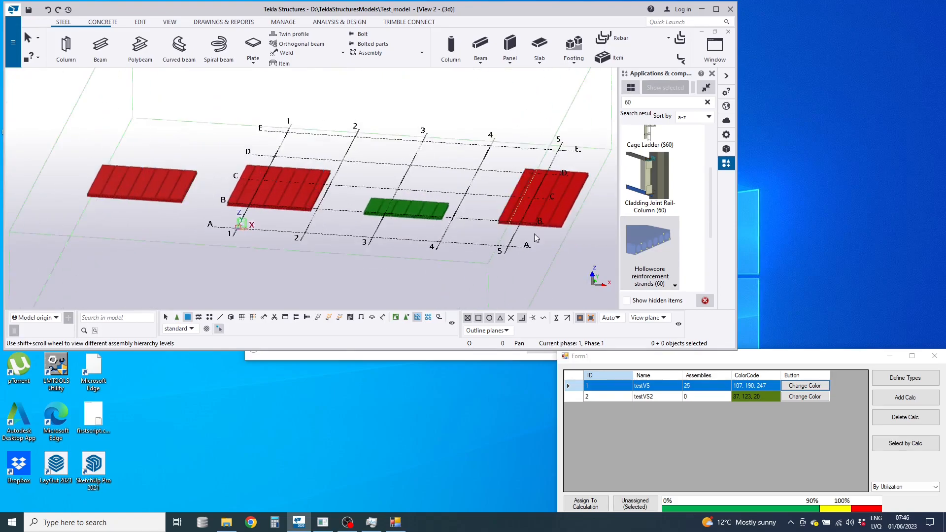
Select the three red slab groups and assign them to the testVS2 calculation.
scroll(295, 183, "down", 2)
left_click_drag(128, 112, 333, 250)
left_click_drag(437, 138, 542, 241, "shift")
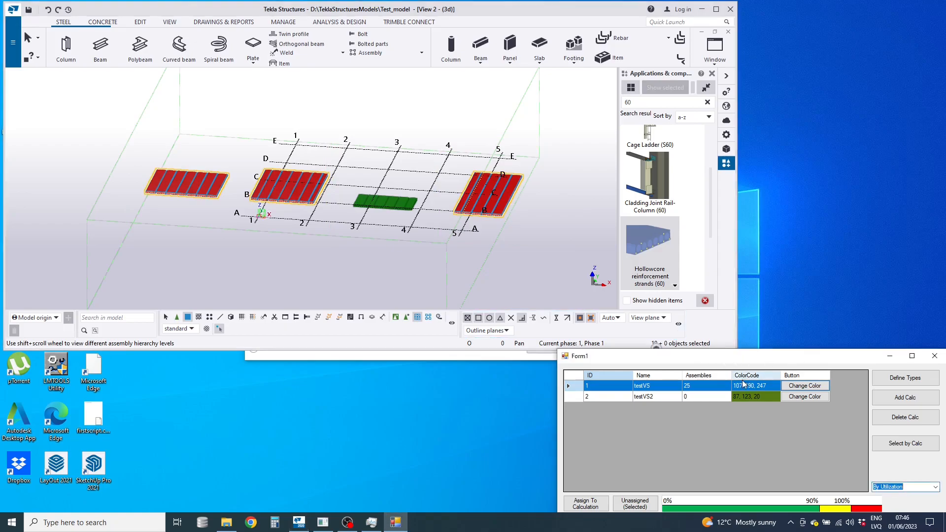
left_click(700, 395)
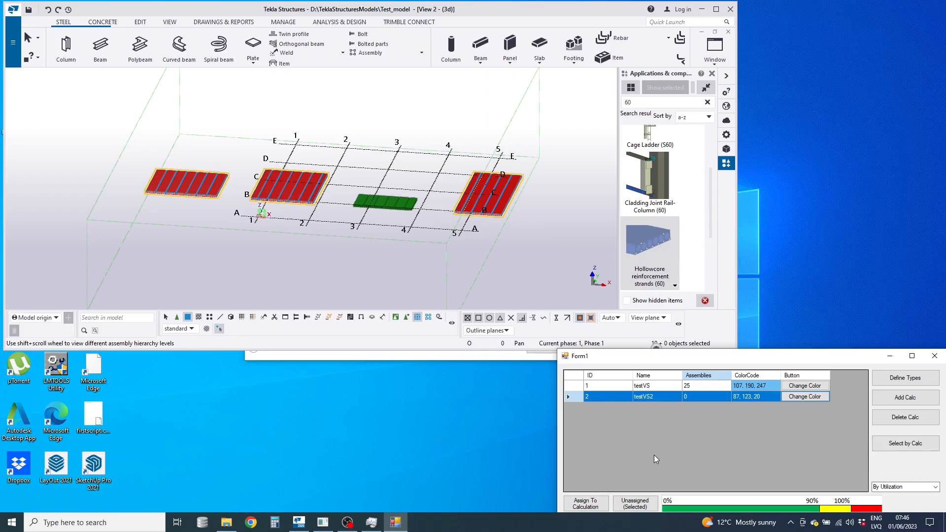
left_click(590, 506)
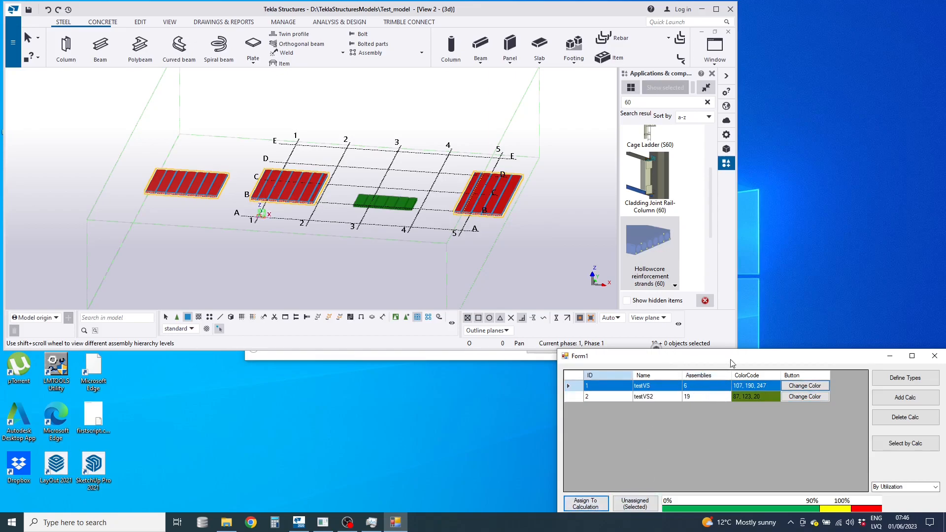
Rerun the By Utilization colouring for the reassigned slabs and dismiss the completion message.
left_click(927, 487)
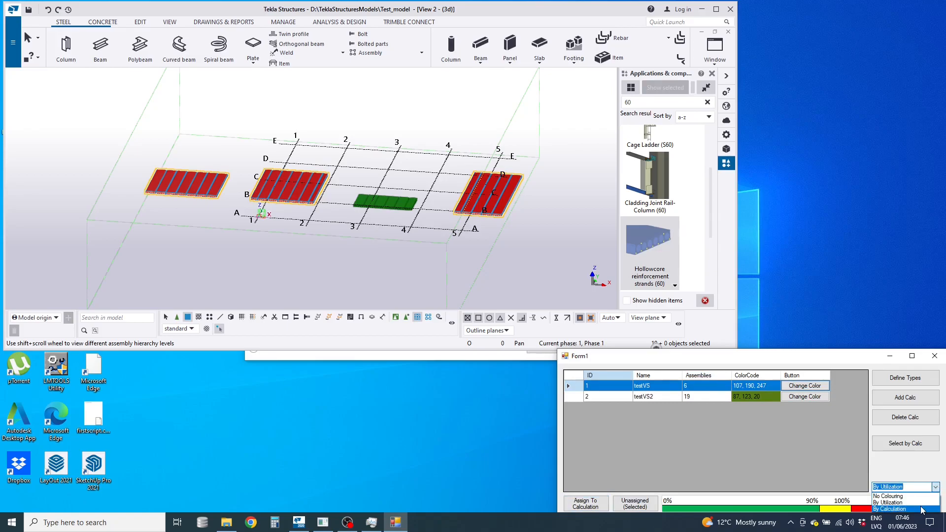
left_click(902, 503)
left_click(935, 488)
left_click(910, 503)
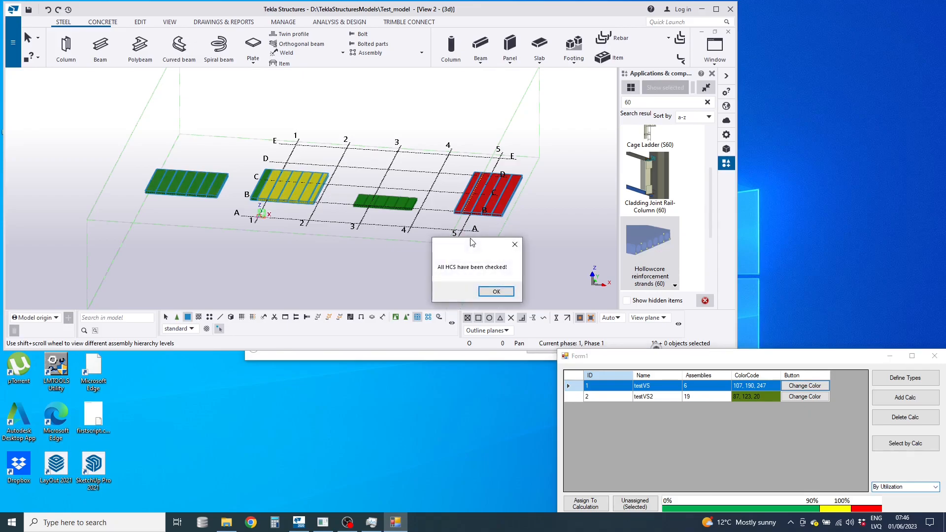
left_click(497, 292)
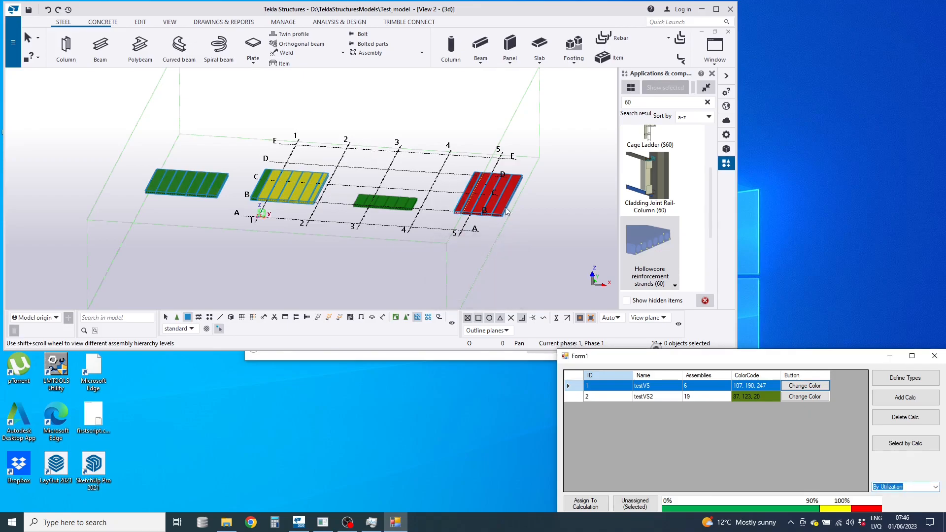
Switch to selecting components and inspect the length of the red slab group near grid line 5.
left_click(517, 237)
scroll(508, 232, "up", 1)
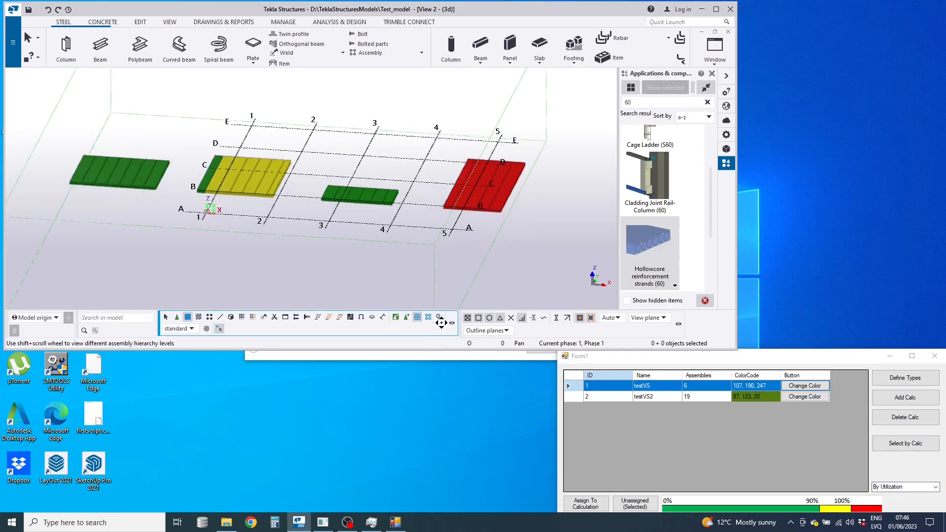
left_click(395, 317)
left_click(498, 176)
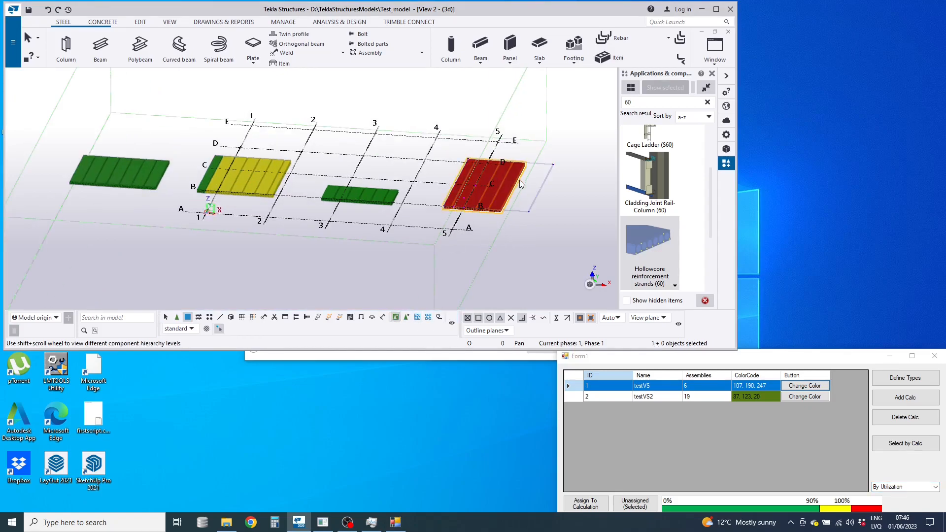
scroll(520, 180, "up", 3)
scroll(408, 167, "down", 5)
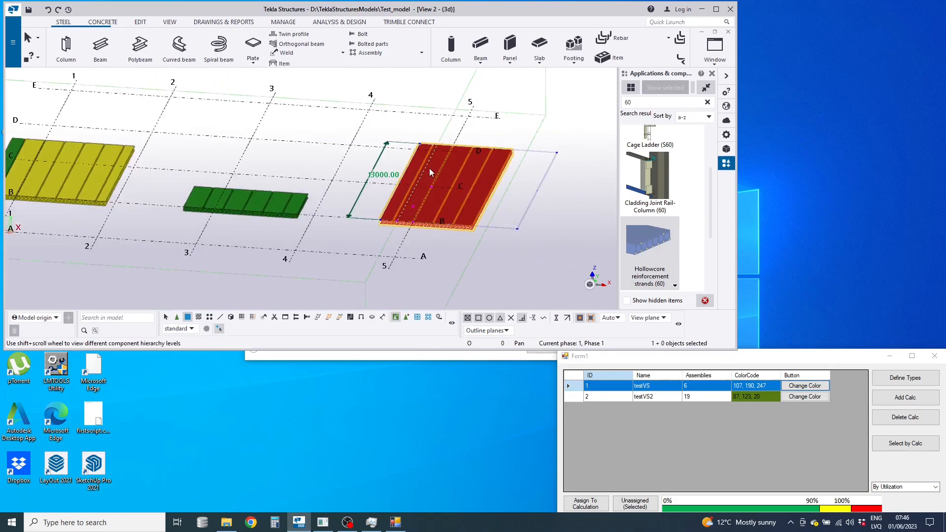
left_click(532, 244)
Examine the utilization colours of the slab group near grid line 1 and compare it with the neighbouring groups.
scroll(212, 163, "up", 1)
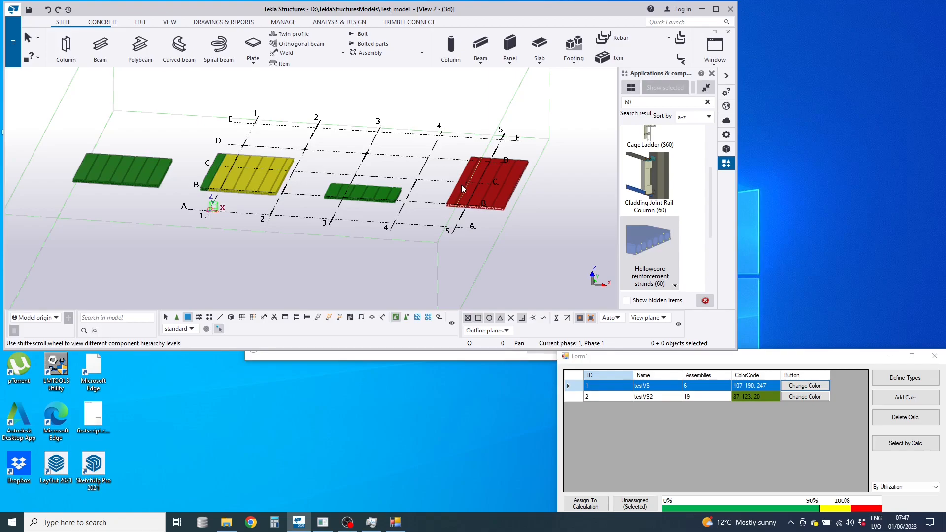
scroll(198, 157, "up", 3)
scroll(198, 158, "up", 2)
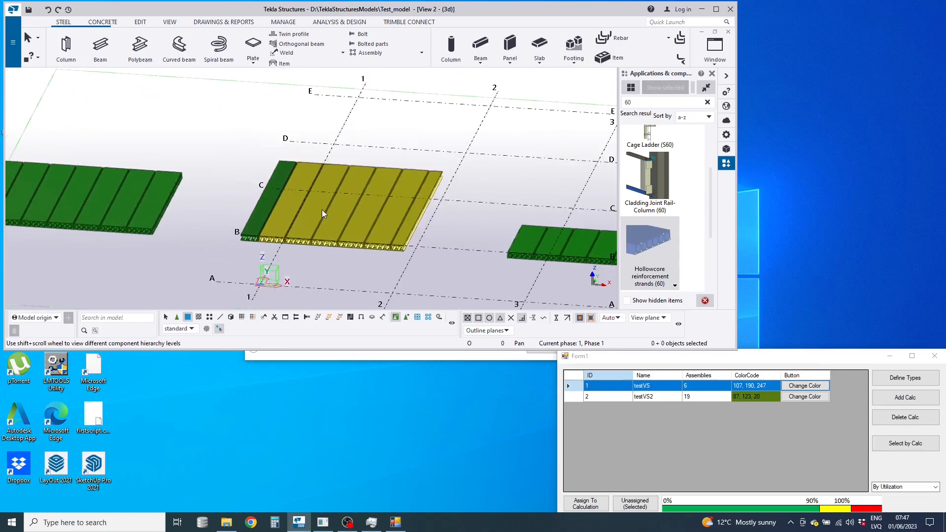
left_click(871, 446)
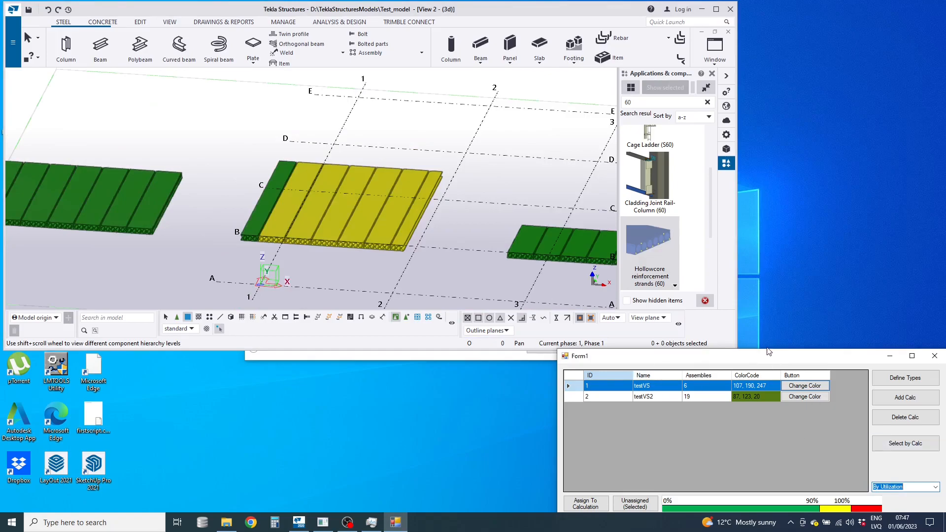
scroll(323, 265, "down", 2)
scroll(323, 265, "down", 2)
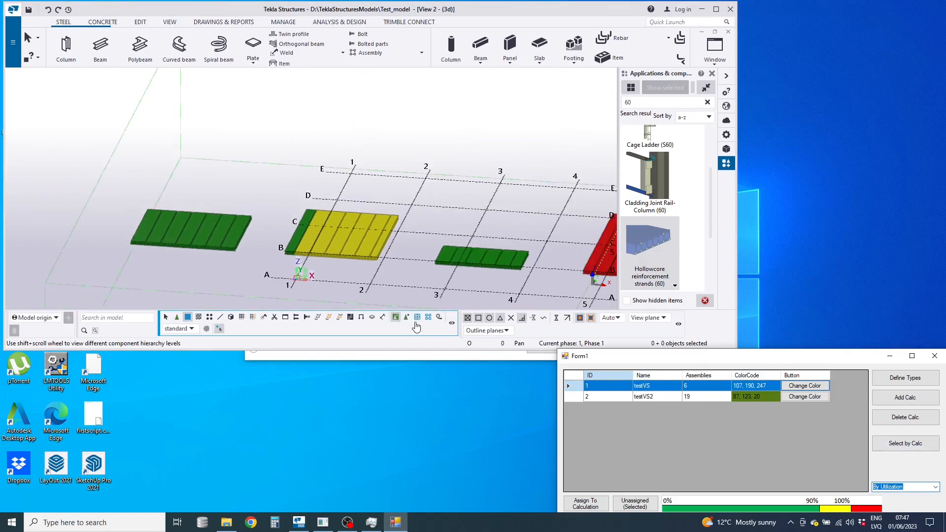
Select the slab assemblies near grid line 1 and remove their calculation assignment.
left_click(418, 318)
left_click_drag(263, 175, 418, 291)
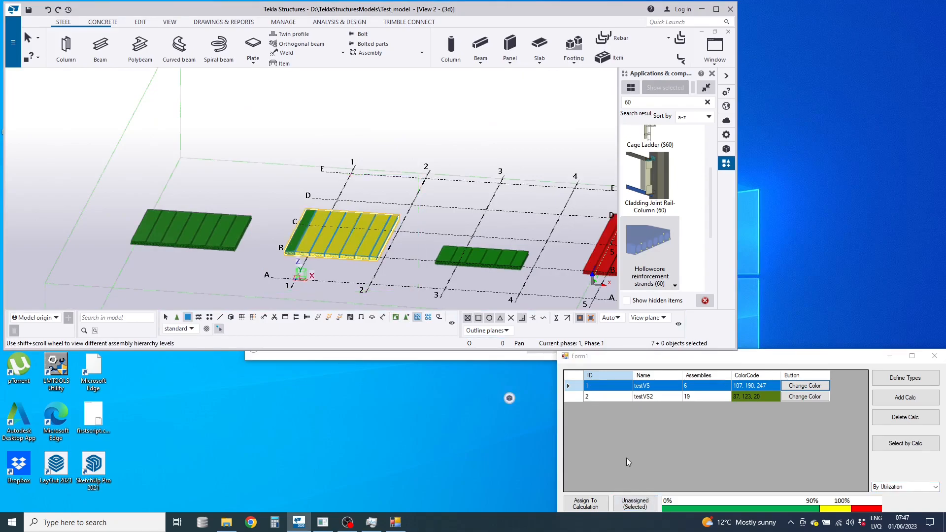
left_click(636, 504)
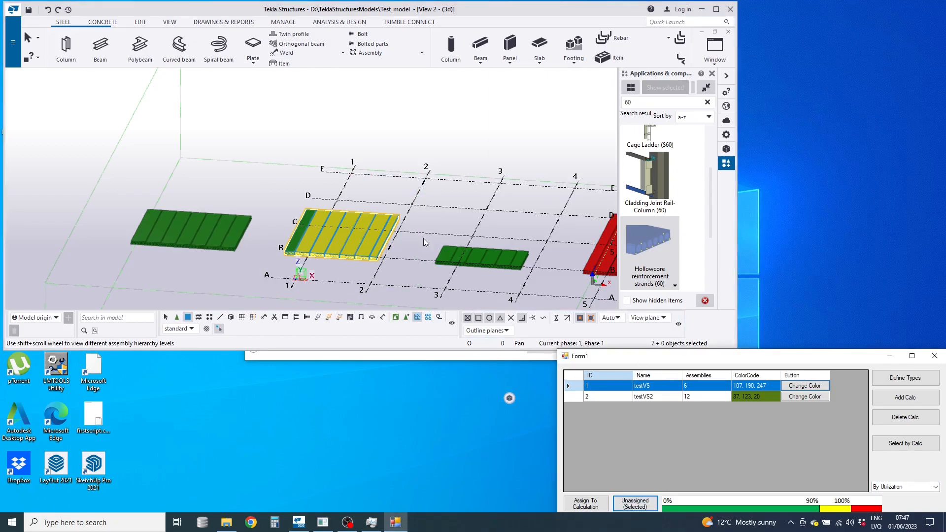
left_click(418, 249)
Select the floor component near grid line 1 and add a rectangular 250 x 750 mm opening in its middle slab, just below grid line C.
left_click(395, 318)
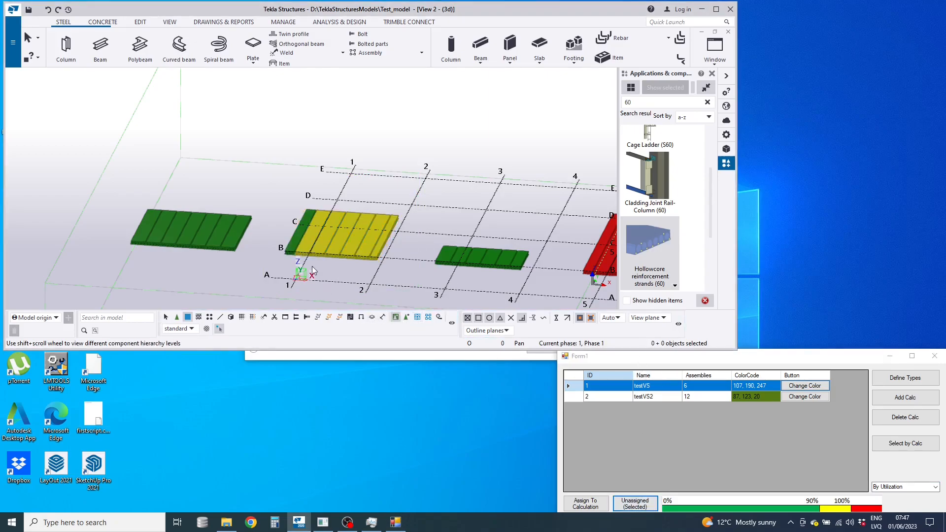
scroll(356, 249, "up", 3)
scroll(356, 246, "up", 3)
left_click(352, 248)
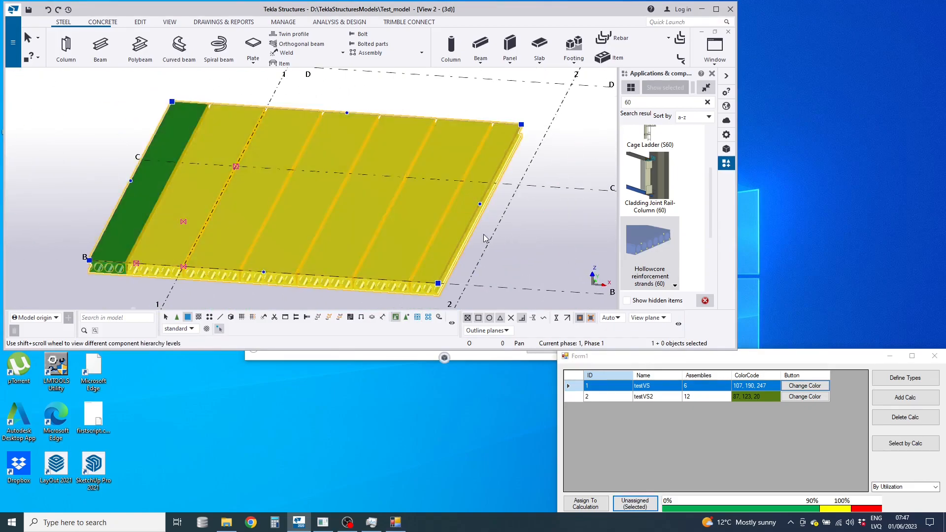
left_click(397, 228)
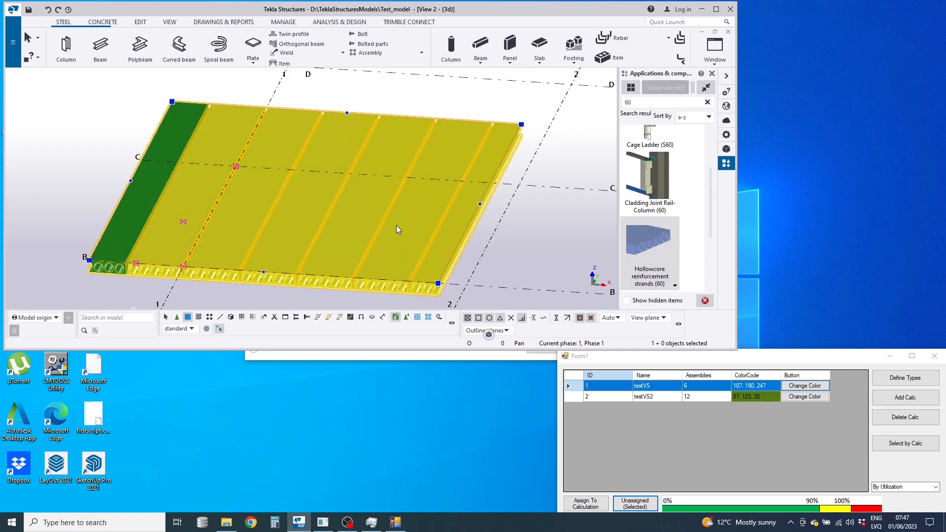
scroll(396, 226, "down", 1)
scroll(321, 194, "up", 5)
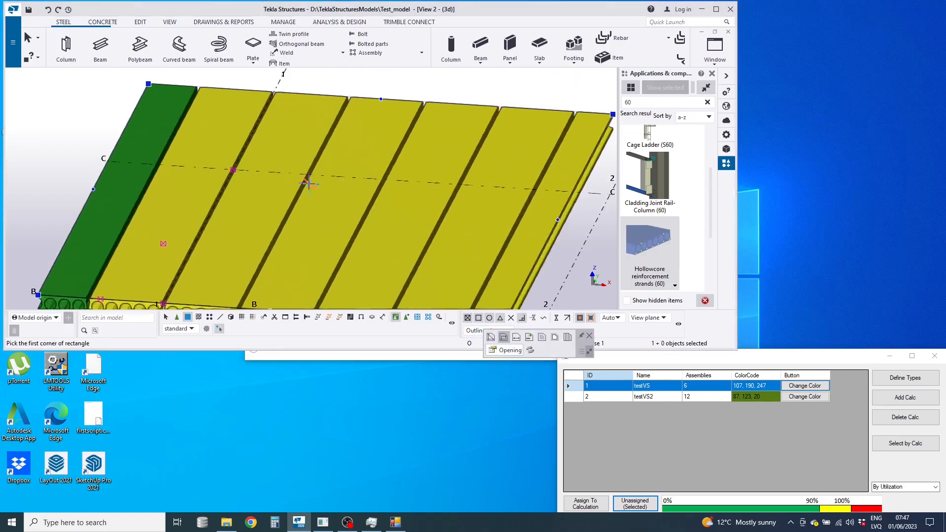
scroll(321, 194, "up", 1)
left_click(318, 195)
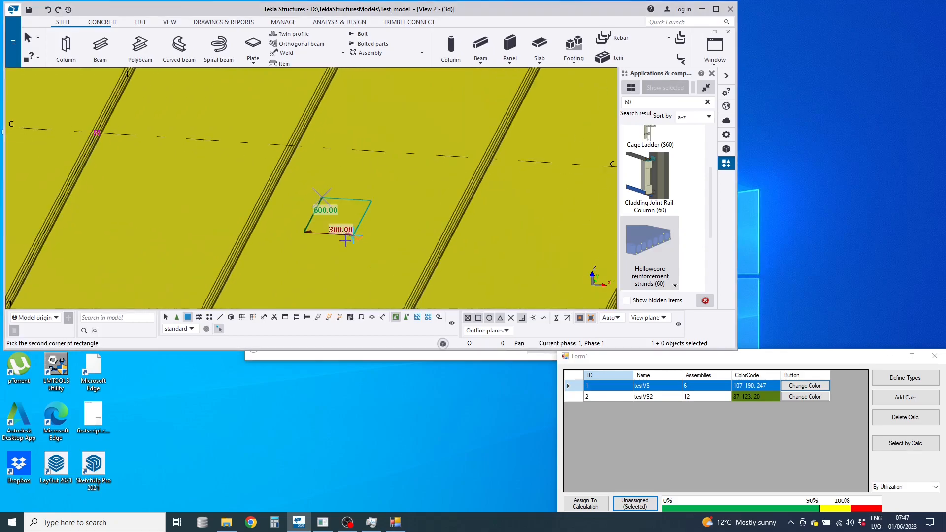
scroll(340, 250, "up", 2)
scroll(339, 250, "up", 1)
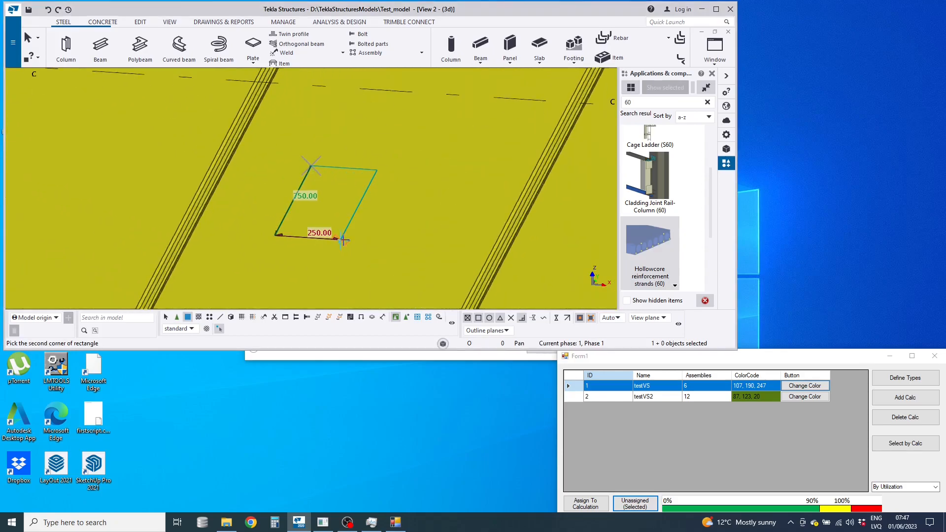
left_click(422, 203)
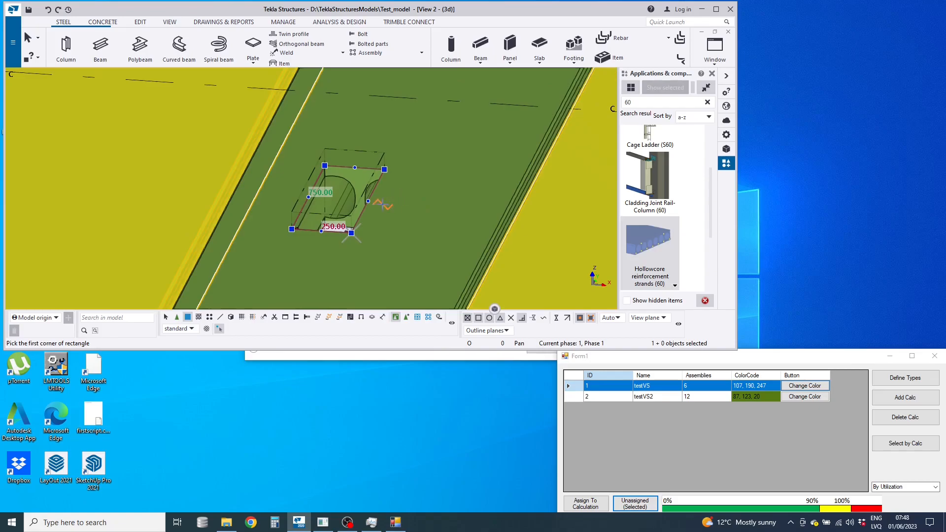
Examine the new opening and its slab from above and in perspective, along with the surrounding slab group.
key("ctrl+p")
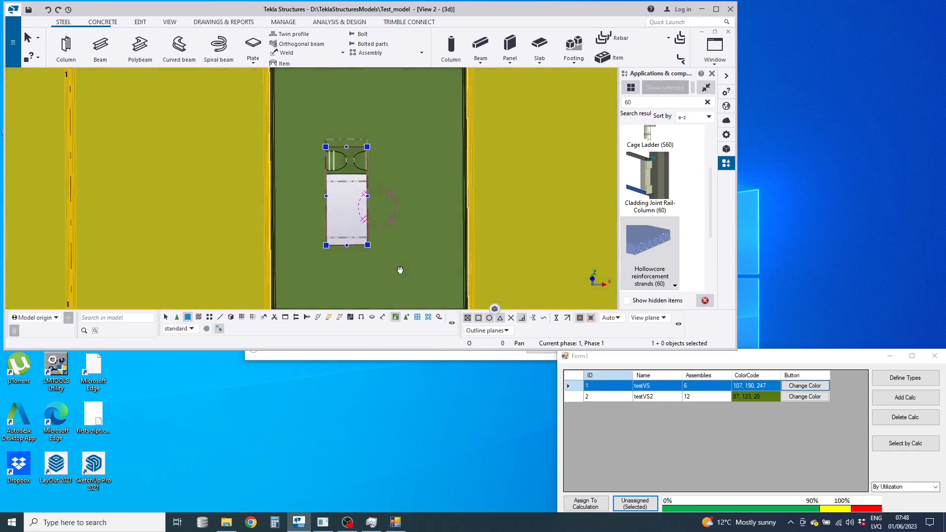
middle_click_drag(401, 281, 330, 236, "ctrl")
scroll(365, 268, "down", 5)
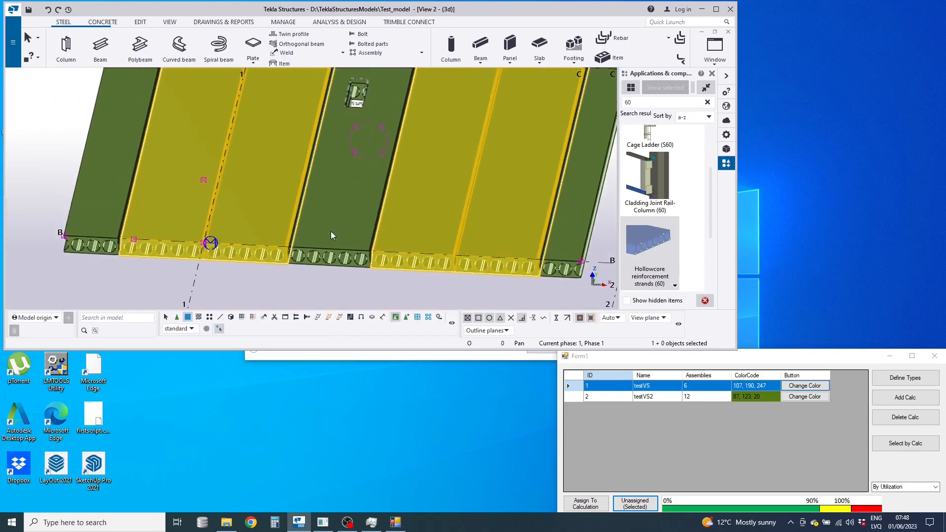
scroll(358, 92, "up", 2)
scroll(364, 89, "up", 2)
middle_click_drag(377, 85, 347, 178, "ctrl")
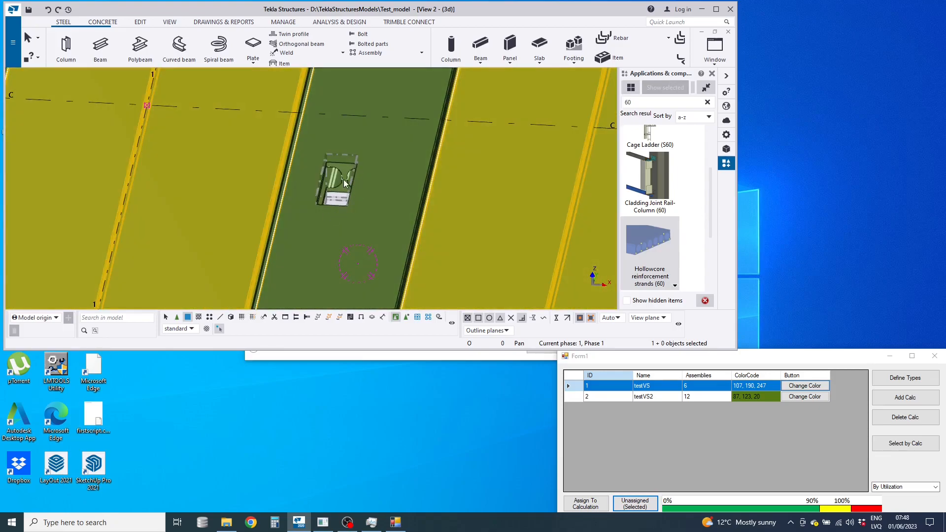
scroll(343, 184, "down", 1)
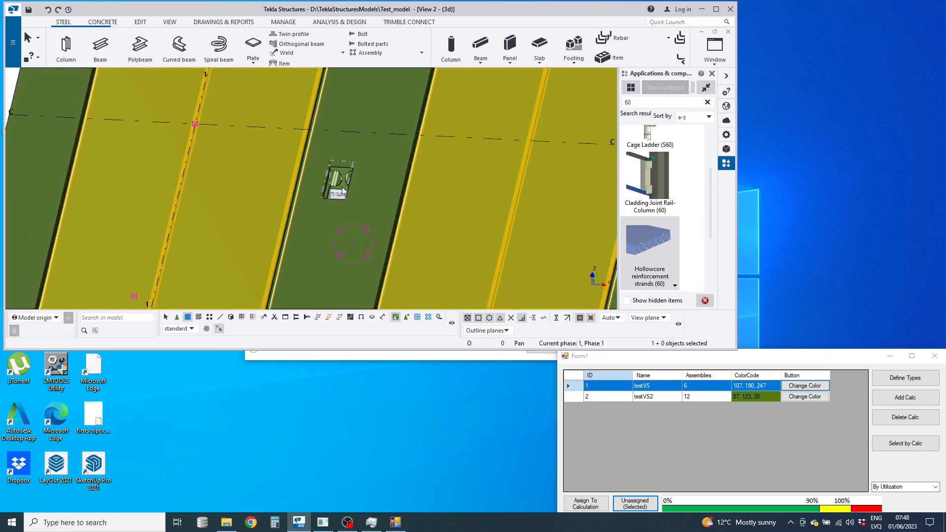
scroll(365, 212, "down", 2)
scroll(374, 229, "up", 2)
middle_click_drag(374, 230, 346, 227)
scroll(346, 226, "down", 2)
Switch back to assembly selection and redraw the view to clear the utilization colours.
left_click(419, 318)
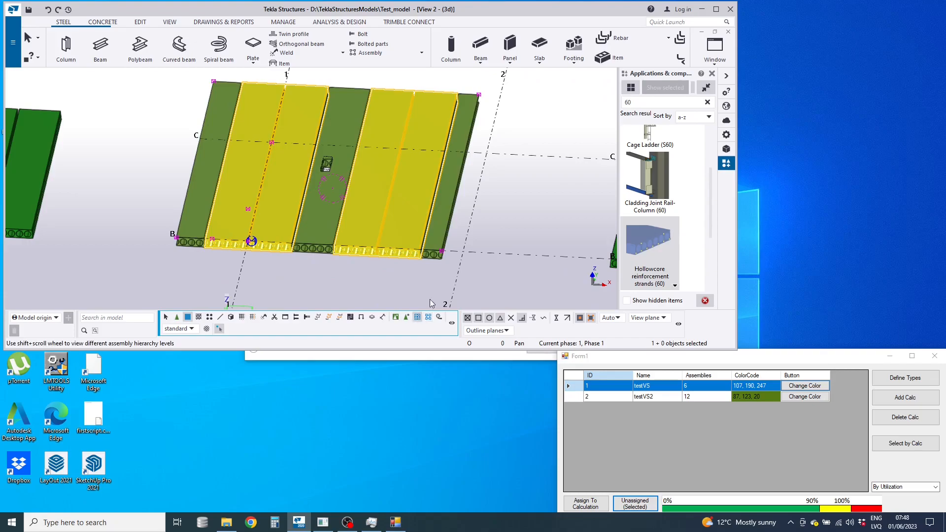
left_click(499, 240)
right_click(499, 240)
left_click(512, 272)
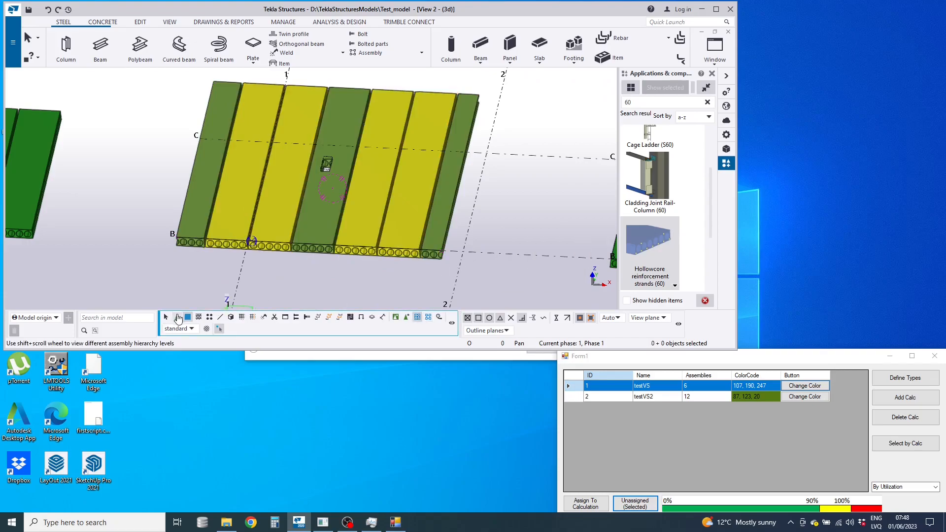
right_click(141, 242)
left_click(192, 300)
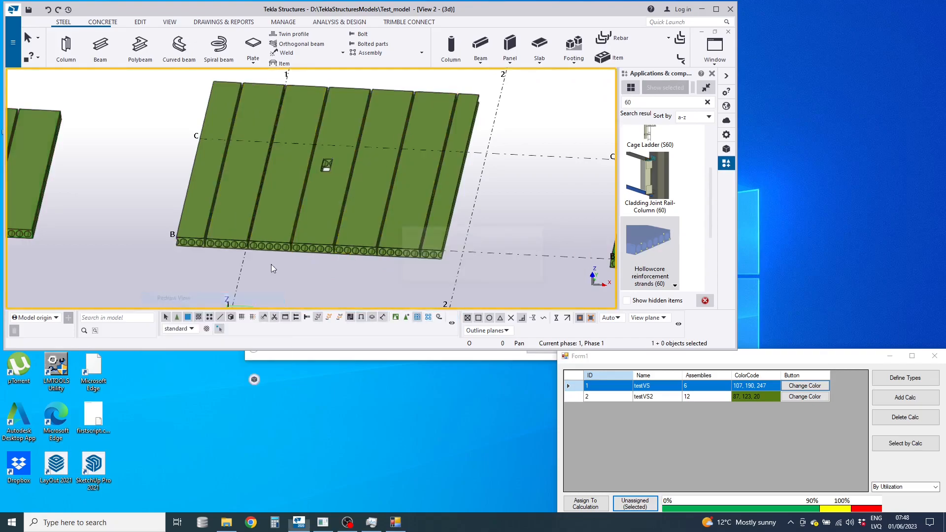
Select all slabs of the group near grid line 1 and assign them to the testVS2 calculation.
scroll(330, 161, "down", 6)
left_click_drag(265, 114, 413, 214)
scroll(296, 150, "up", 5)
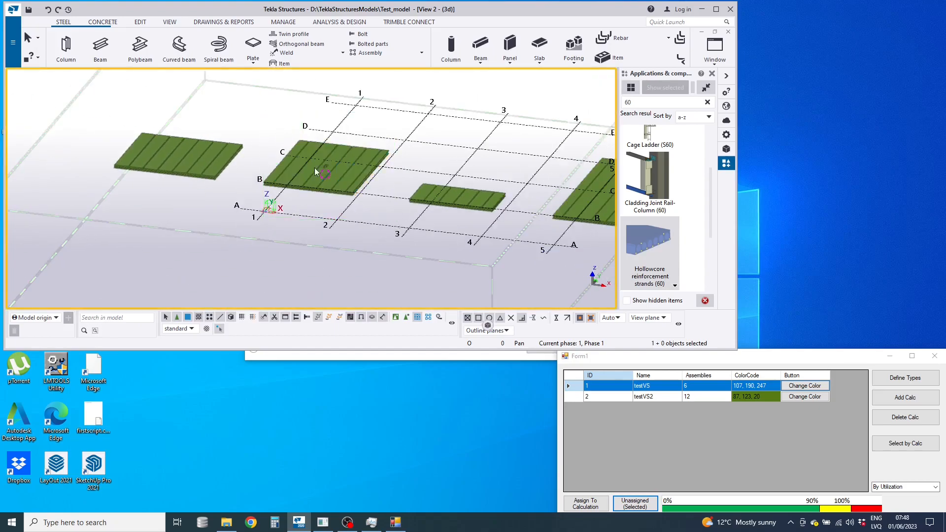
left_click_drag(227, 113, 422, 252)
middle_click_drag(314, 183, 294, 188, "ctrl")
left_click(709, 366)
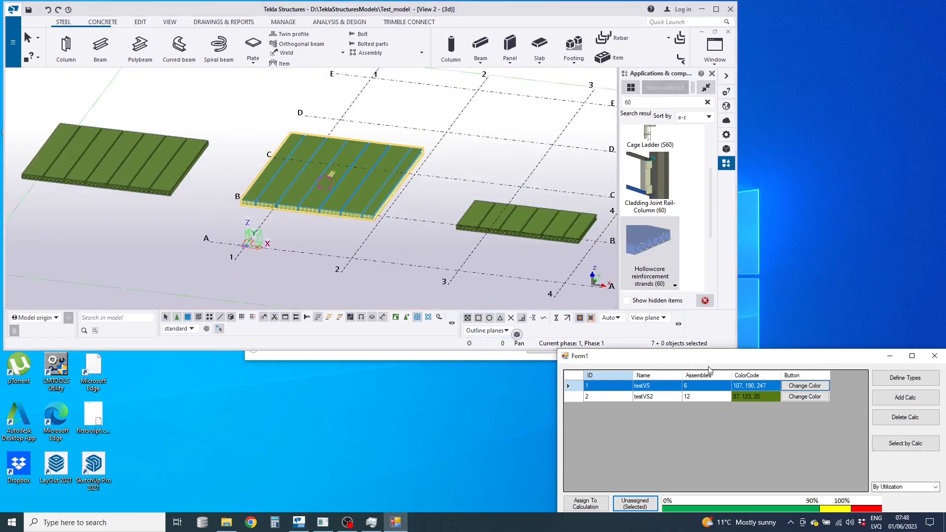
left_click(695, 397)
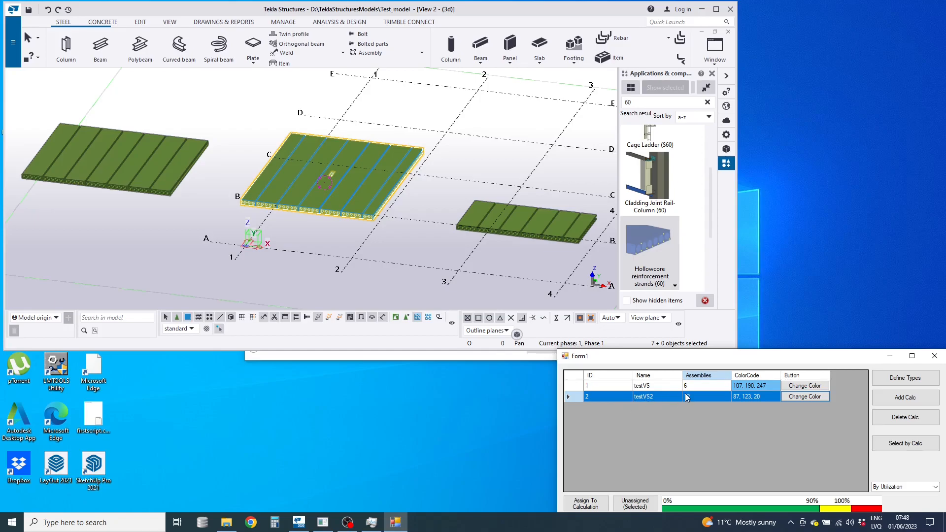
left_click(587, 507)
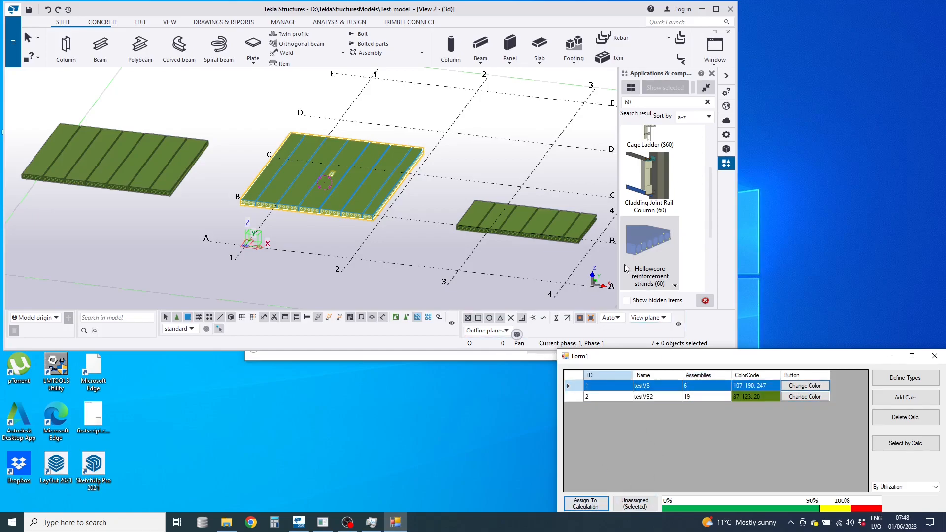
Rerun the By Utilization colouring, dismiss the completion message and inspect the slab with the opening.
left_click(912, 487)
left_click(914, 503)
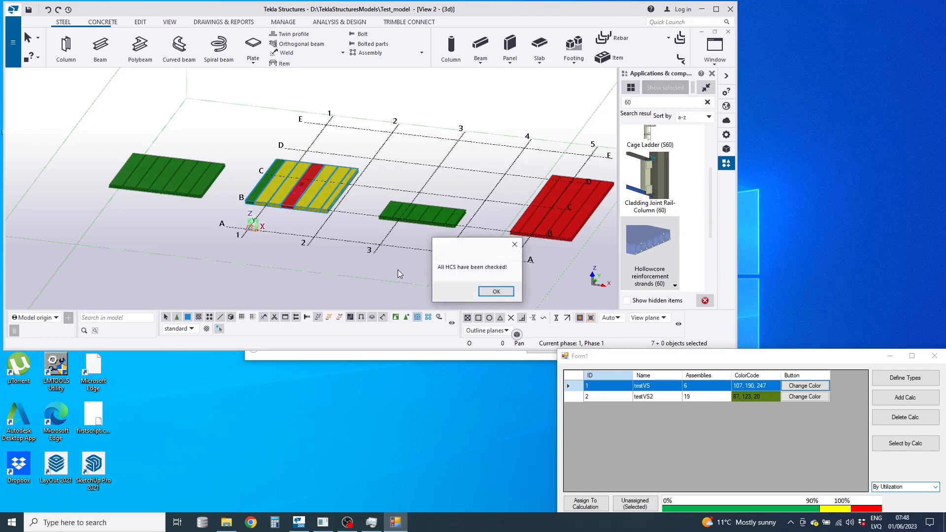
left_click(497, 291)
scroll(298, 187, "up", 5)
scroll(280, 176, "up", 4)
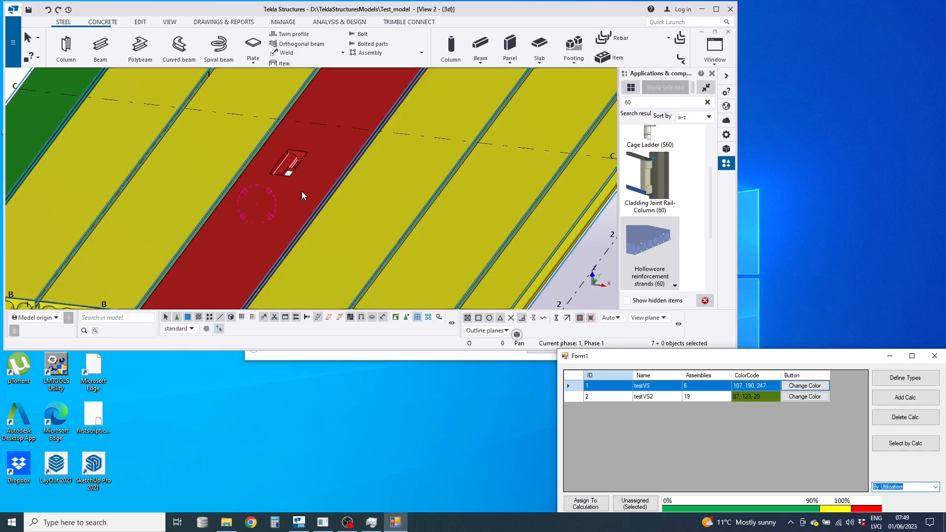
scroll(302, 191, "down", 6)
scroll(321, 193, "up", 3)
scroll(334, 190, "down", 2)
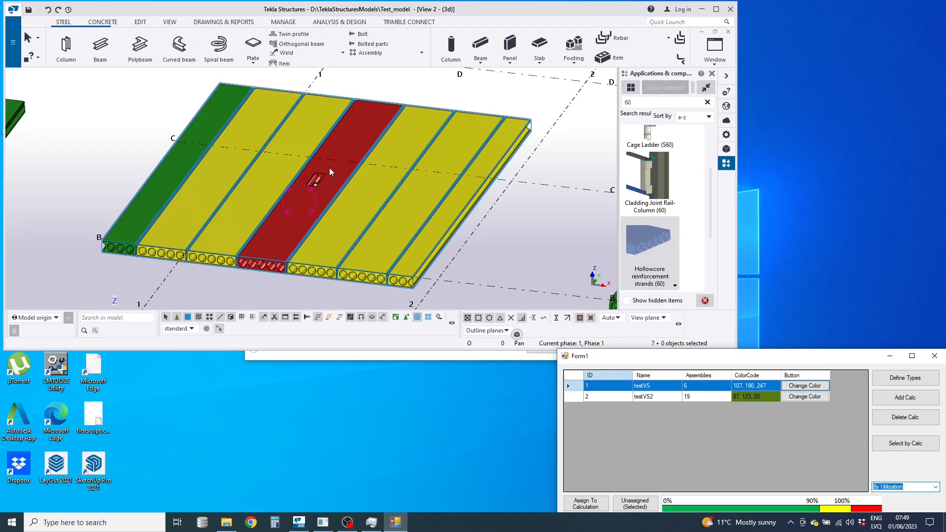
Redraw the model view to remove the utilization colours from the slabs.
left_click(450, 14)
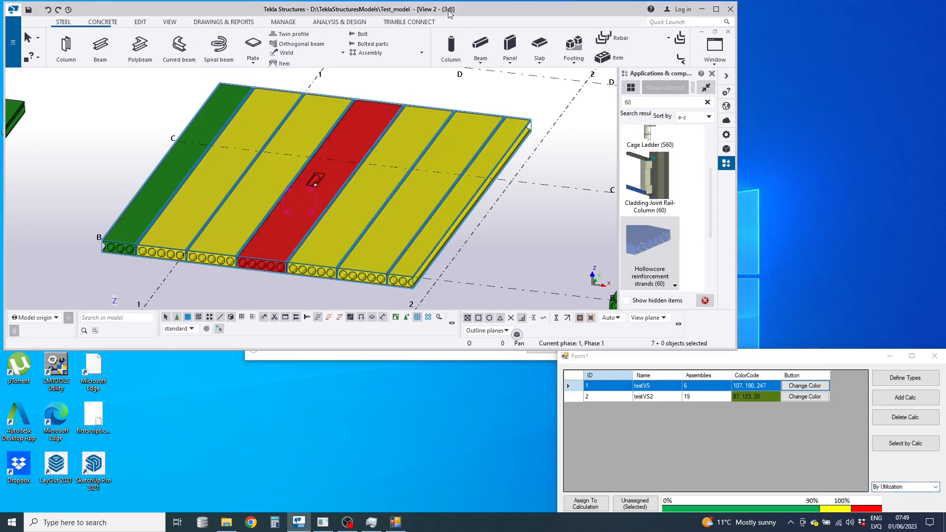
right_click(566, 253)
left_click(593, 312)
scroll(381, 219, "down", 4)
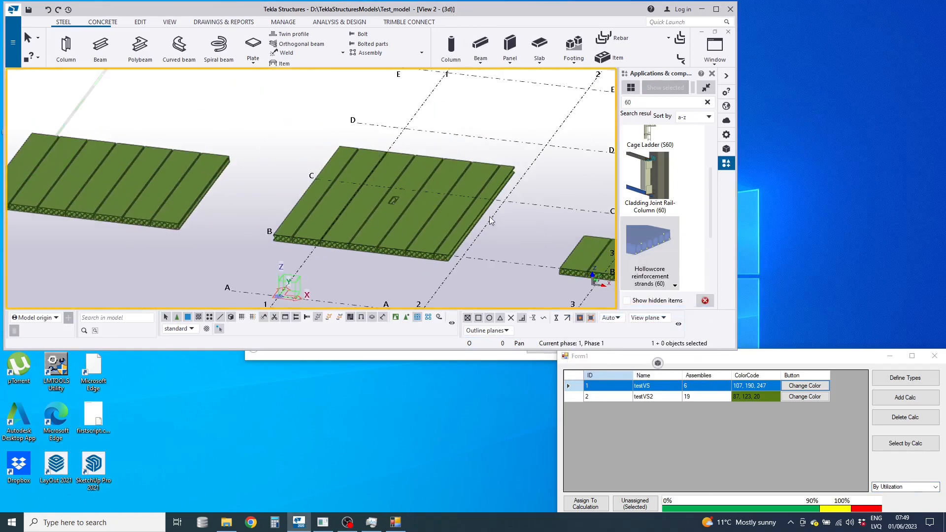
Open the Hollowcore reinforcement strands (60) settings and review the saved presets, strand template, pattern, extension and attributes.
double_click(661, 249)
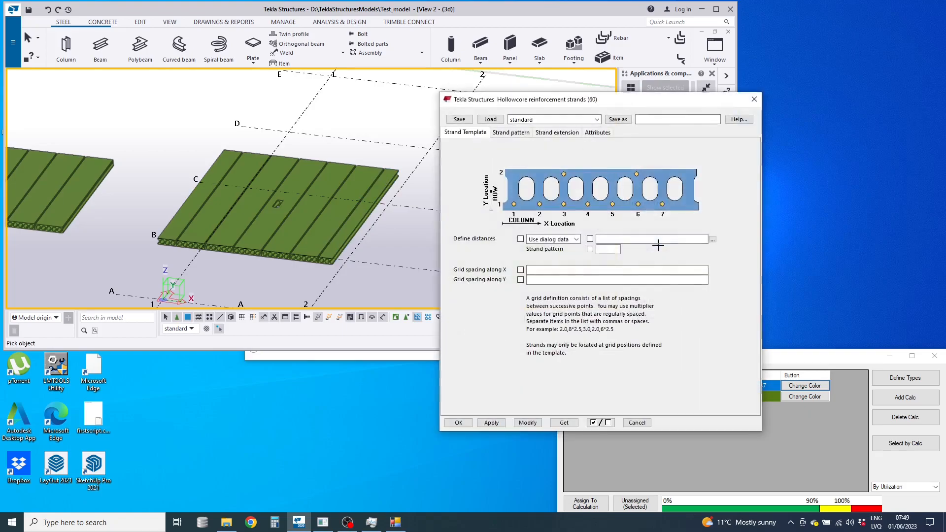
left_click_drag(560, 102, 379, 58)
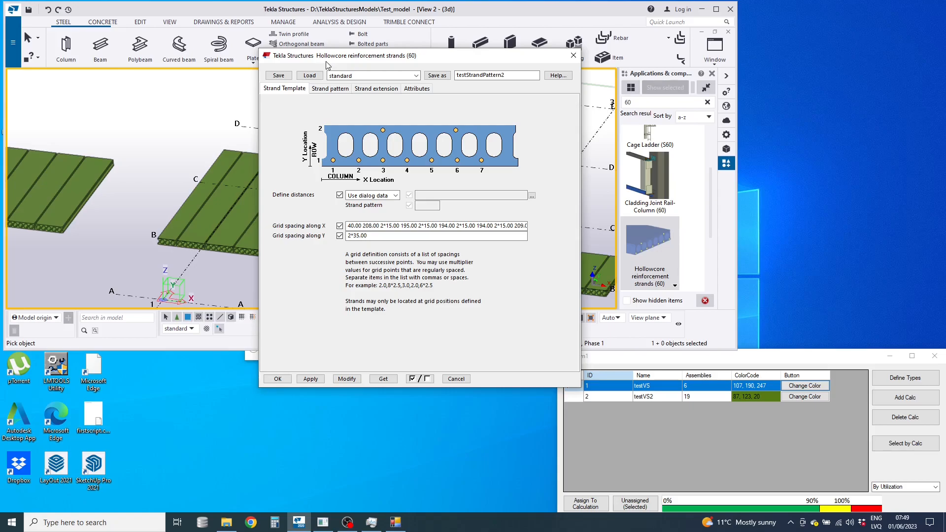
left_click(417, 76)
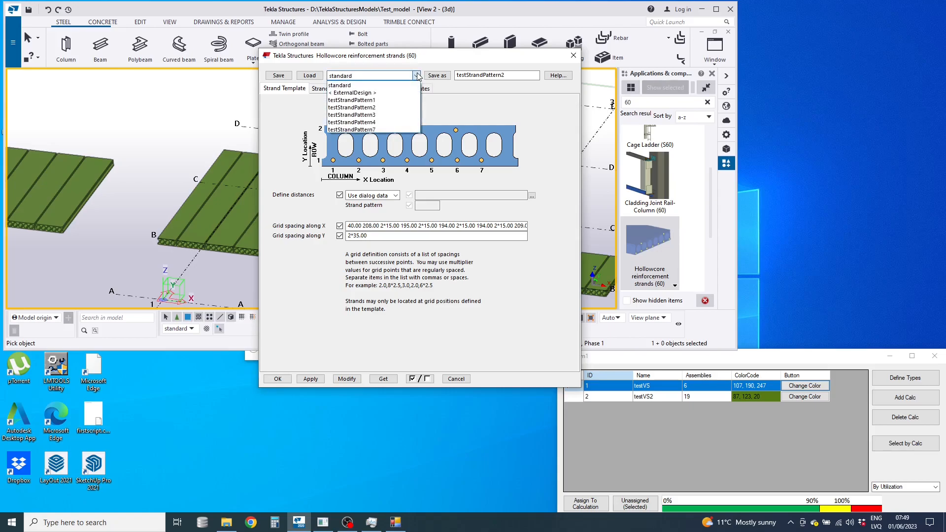
left_click(417, 76)
left_click(418, 76)
left_click(369, 79)
left_click(338, 90)
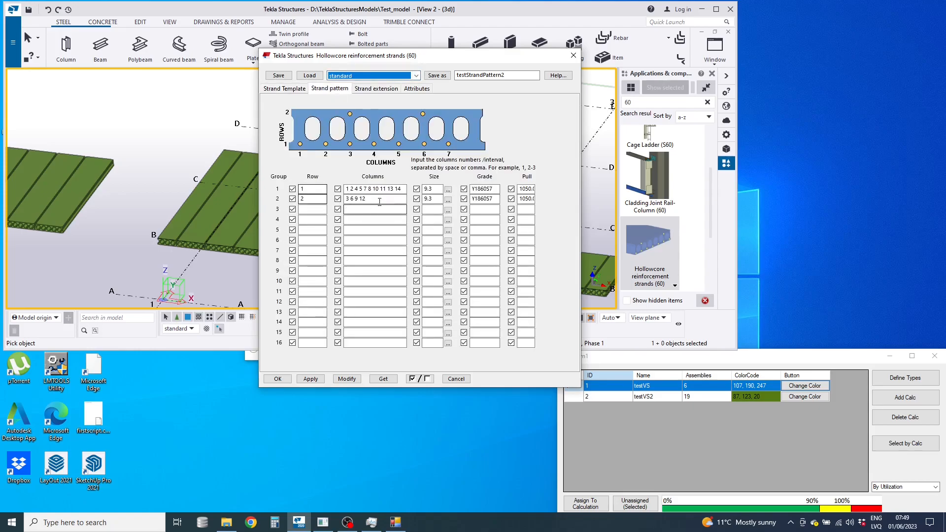
left_click(363, 89)
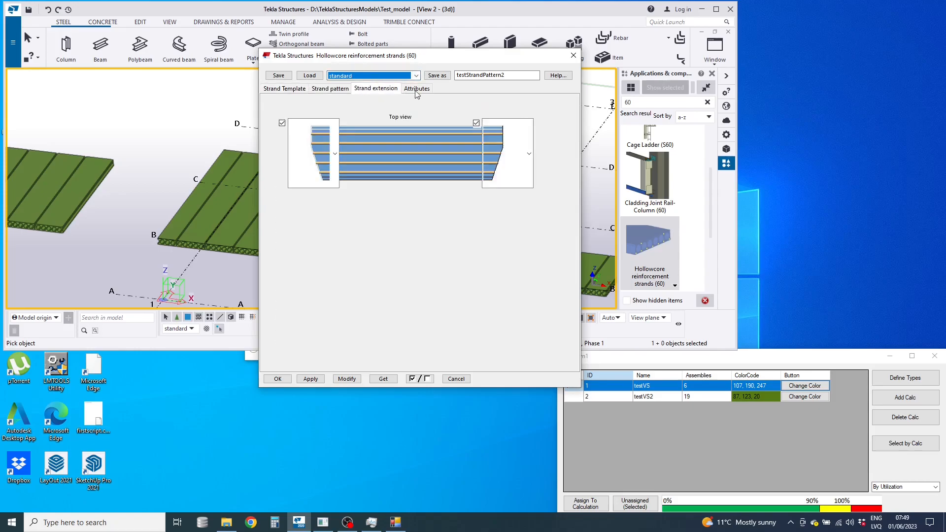
left_click(417, 89)
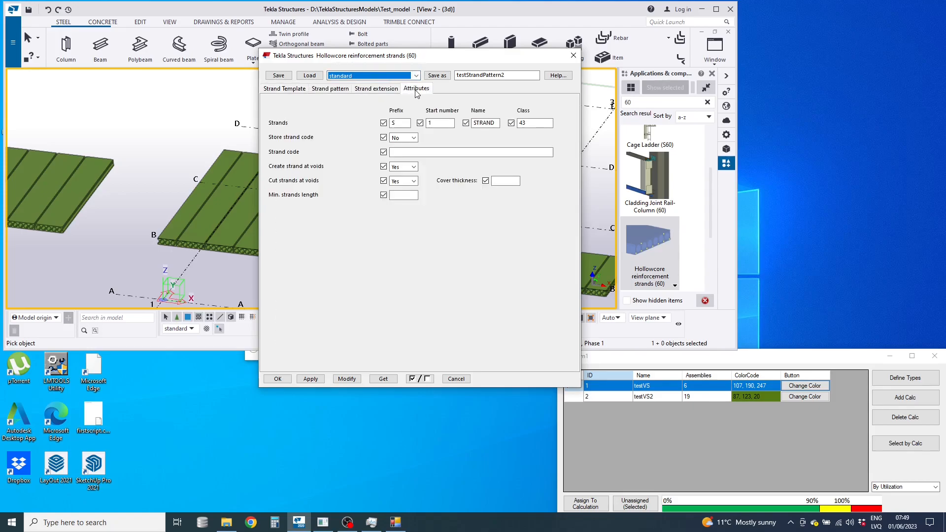
left_click(329, 90)
left_click(293, 89)
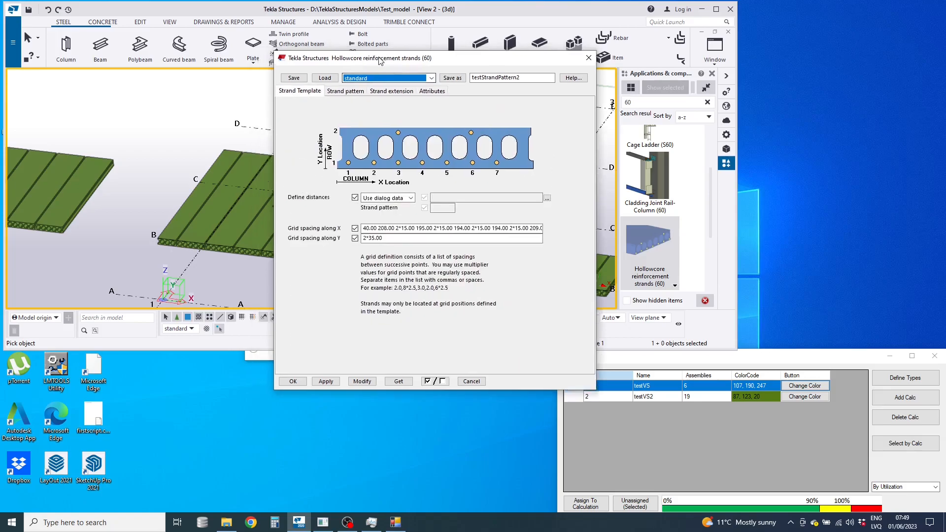
Move the strands dialog off the slabs and load the testStrandPattern1 preset.
left_click_drag(360, 55, 585, 42)
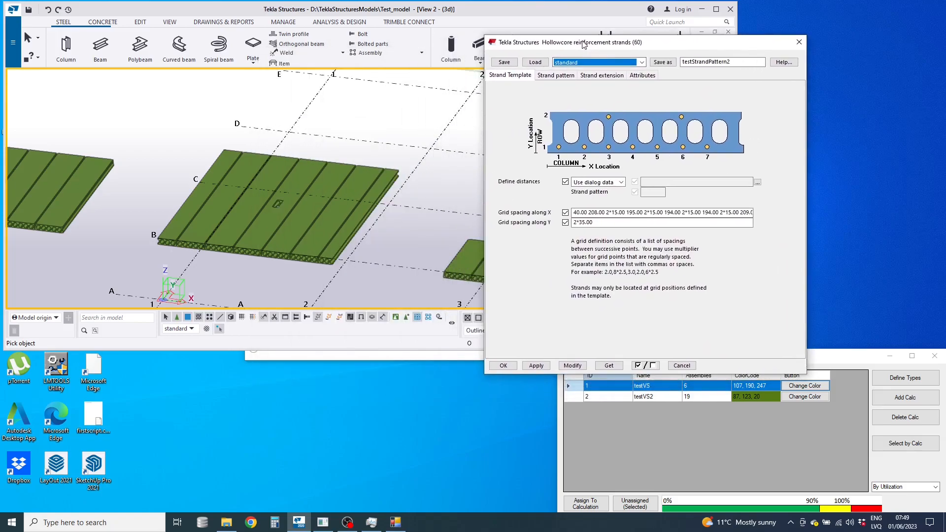
left_click(642, 62)
left_click(616, 87)
left_click(535, 62)
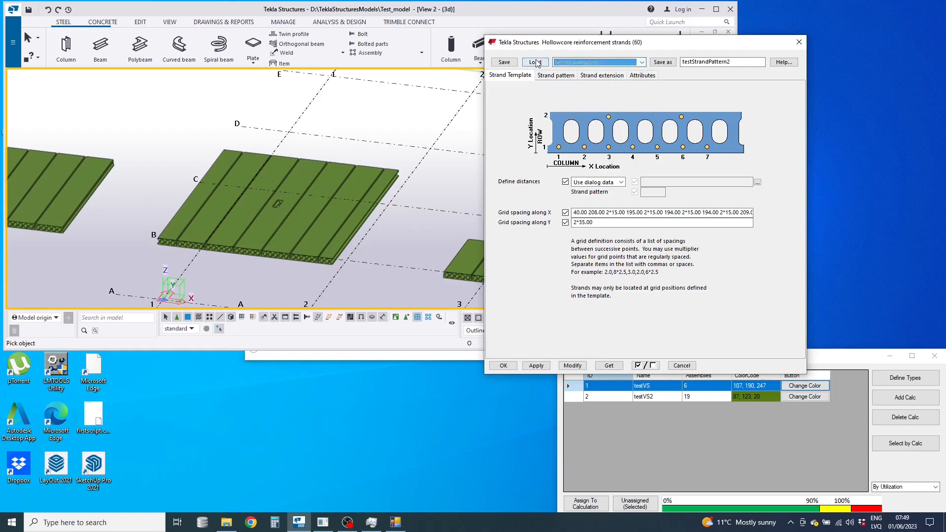
scroll(237, 202, "down", 5)
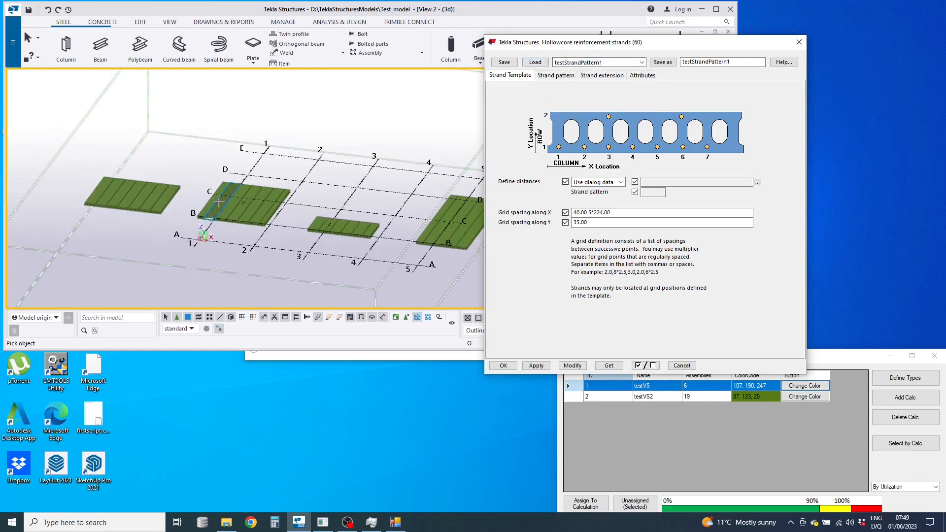
Move the strands dialog clear of the slabs and add the testStrandPattern1 strands to a middle slab in the group near grid 3.
scroll(350, 241, "up", 2)
scroll(350, 241, "up", 5)
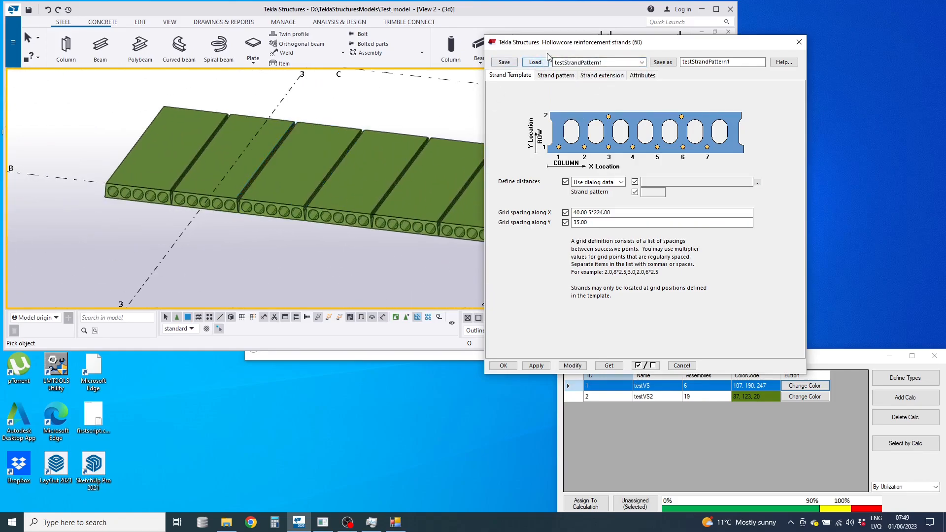
left_click_drag(595, 50, 851, 74)
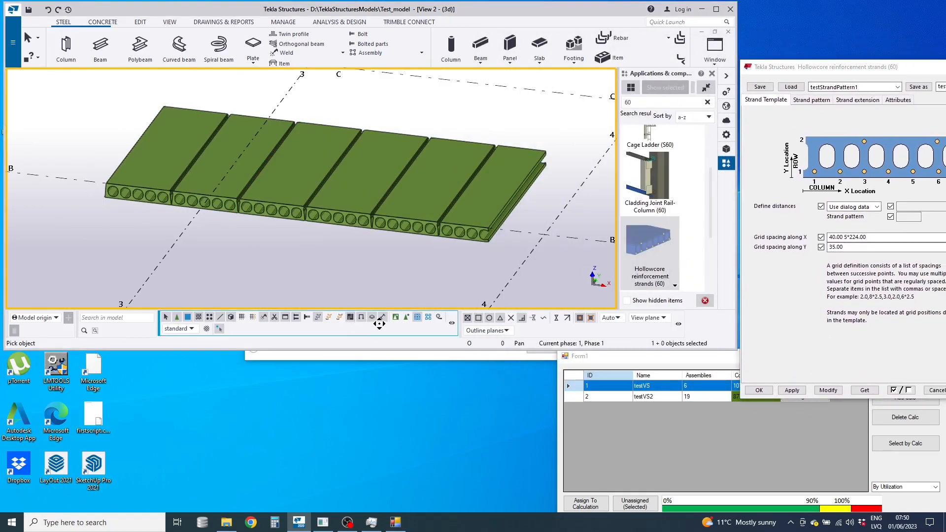
scroll(291, 247, "up", 6)
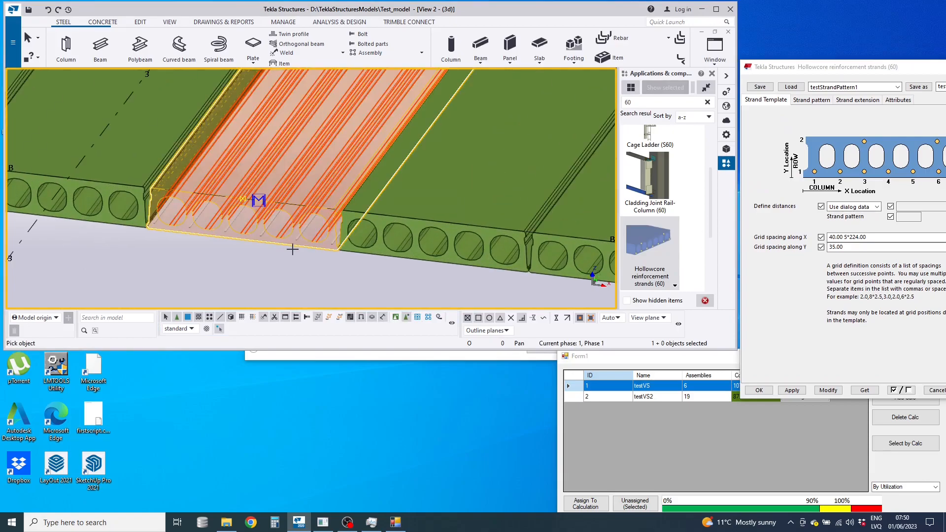
key("Escape")
scroll(380, 232, "down", 3)
left_click(391, 229)
left_click(385, 276)
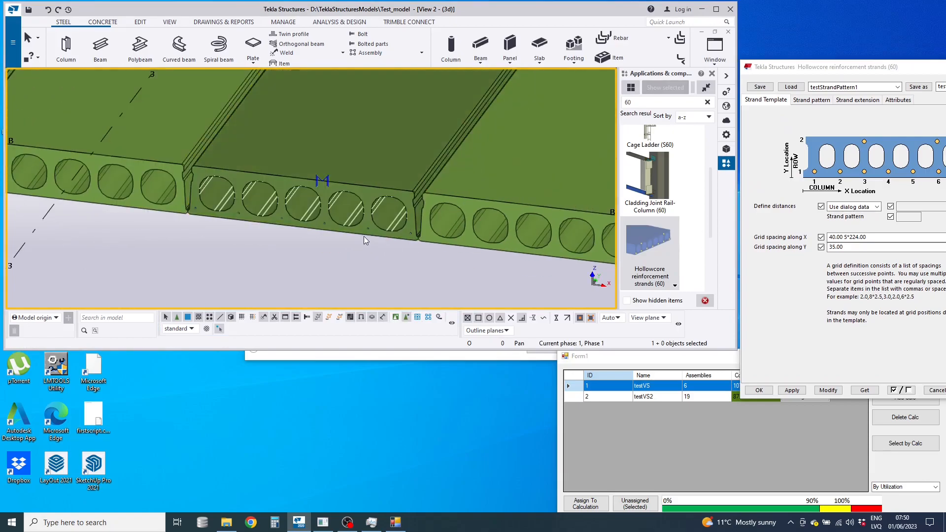
Inspect the strands in the slab's end section, switching the view to transparent rendering and back to solid.
key("ctrl+4")
scroll(295, 230, "up", 2)
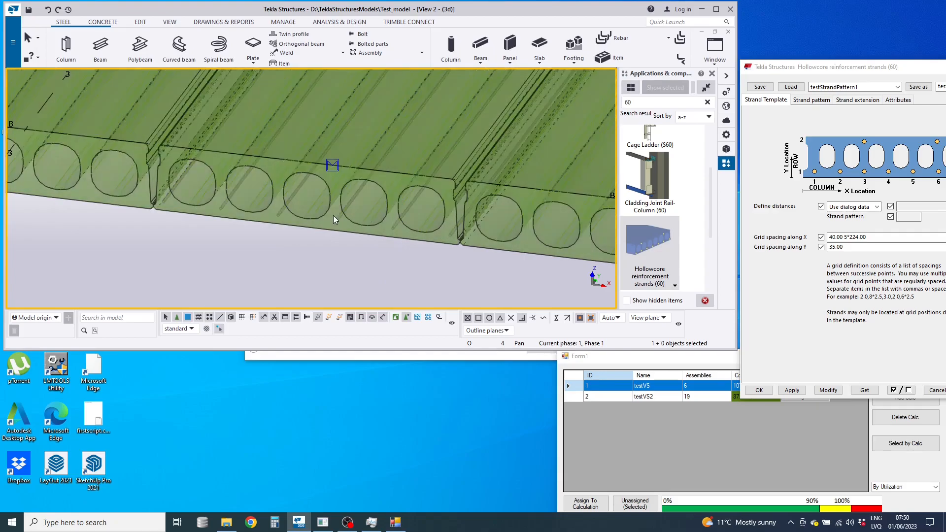
key("ctrl+4")
scroll(367, 247, "down", 2)
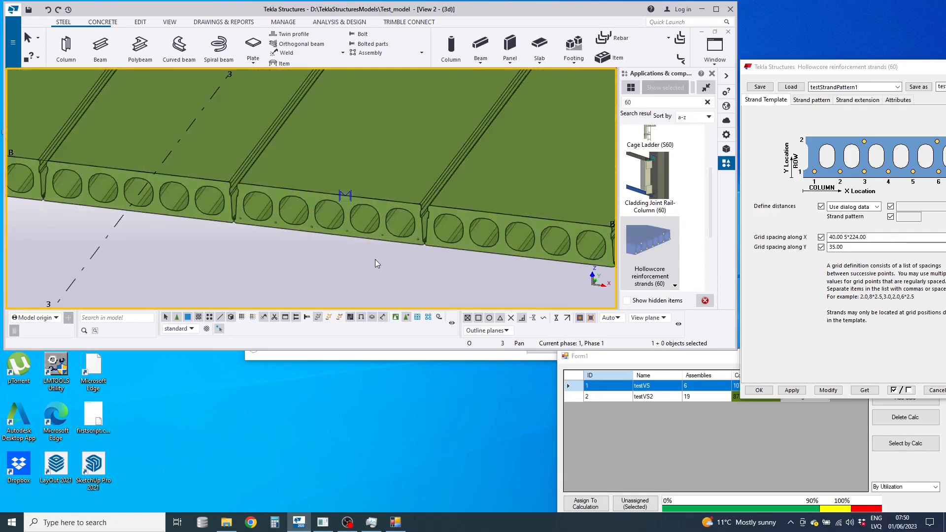
Bring the strands dialog back fully into view, then load and apply the testStrandPattern2 preset.
scroll(373, 265, "down", 5)
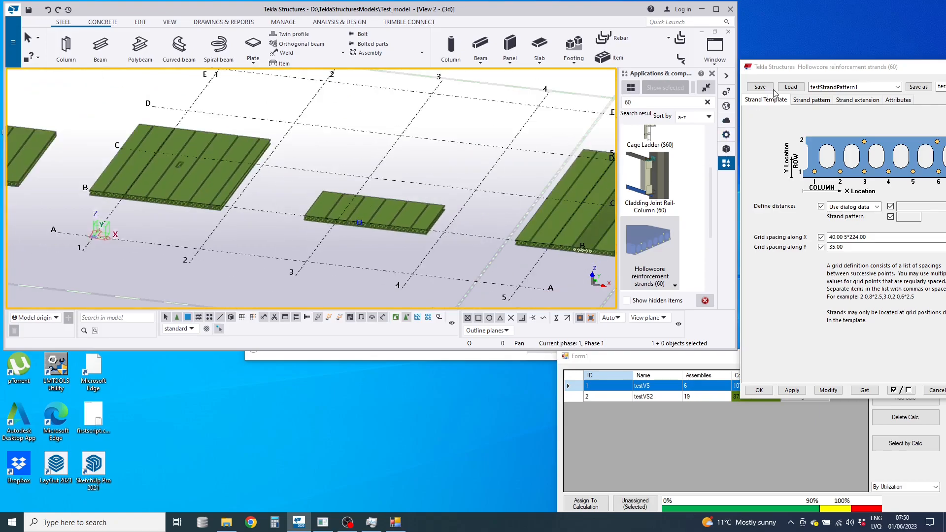
left_click_drag(798, 67, 644, 67)
left_click(744, 87)
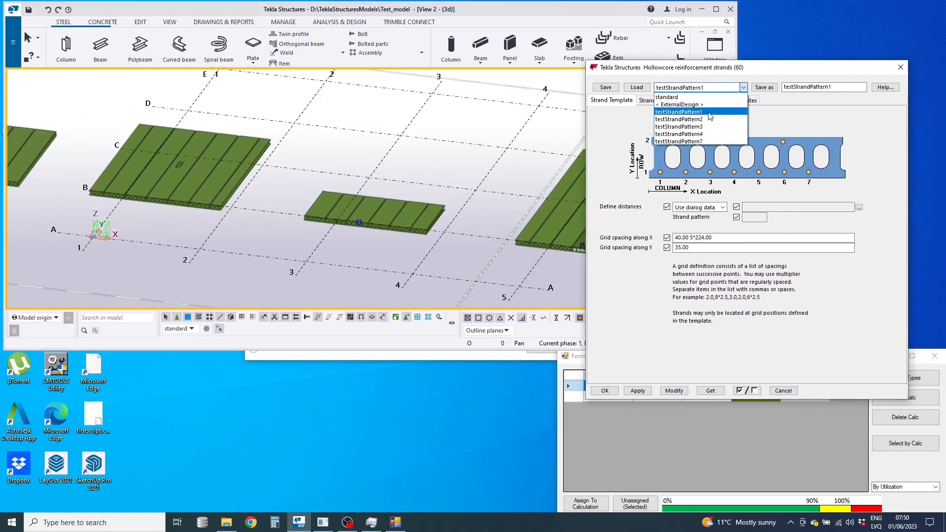
left_click(680, 120)
left_click(636, 87)
left_click(638, 391)
Add the testStrandPattern2 strands to the second-to-last slab beside grid 2 and inspect its end section.
left_click_drag(640, 65, 827, 187)
scroll(205, 203, "up", 3)
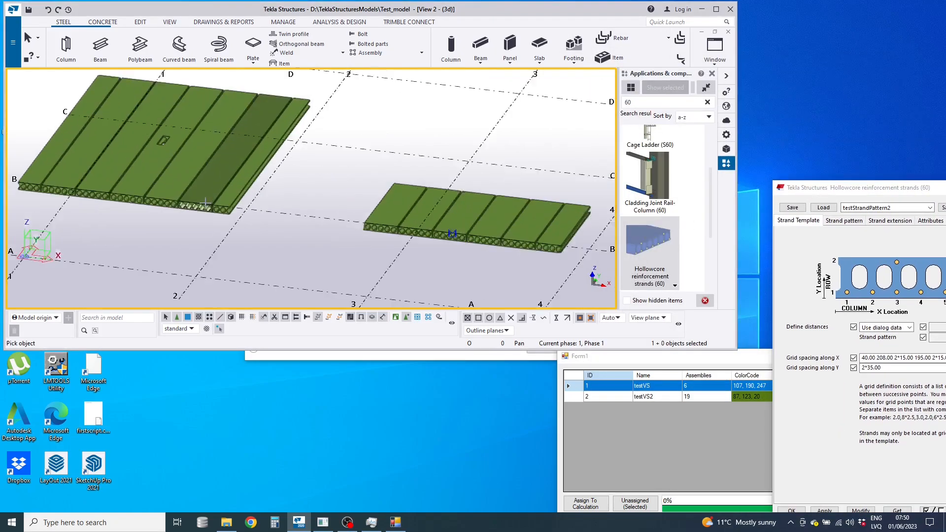
scroll(205, 203, "up", 5)
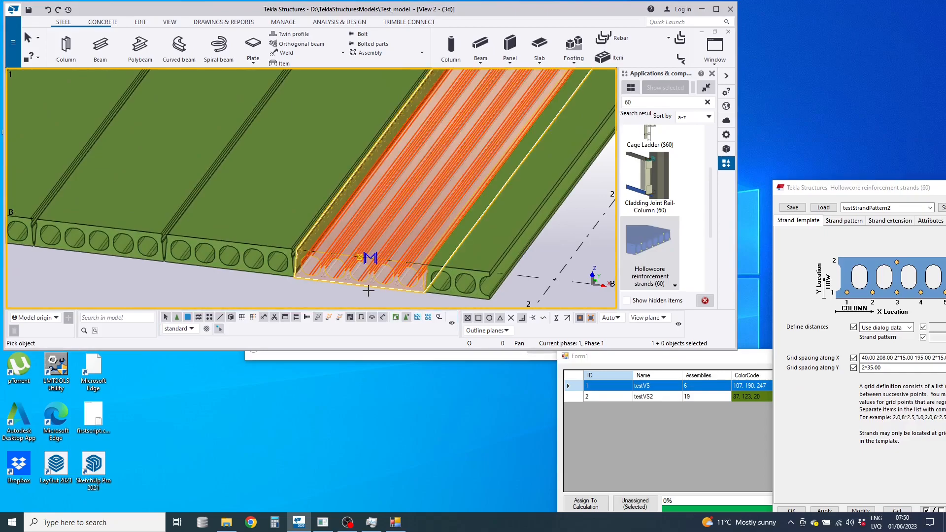
scroll(368, 290, "up", 3)
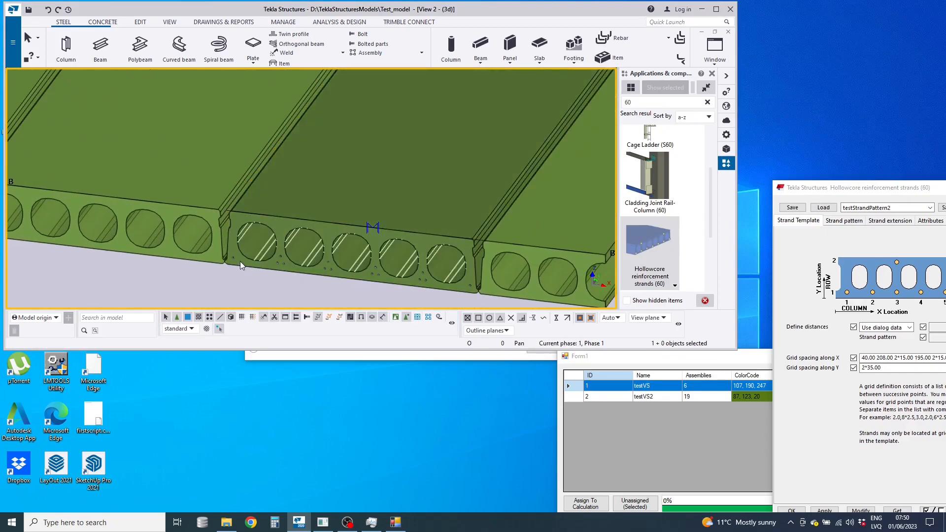
scroll(244, 262, "up", 3)
middle_click_drag(278, 269, 256, 237)
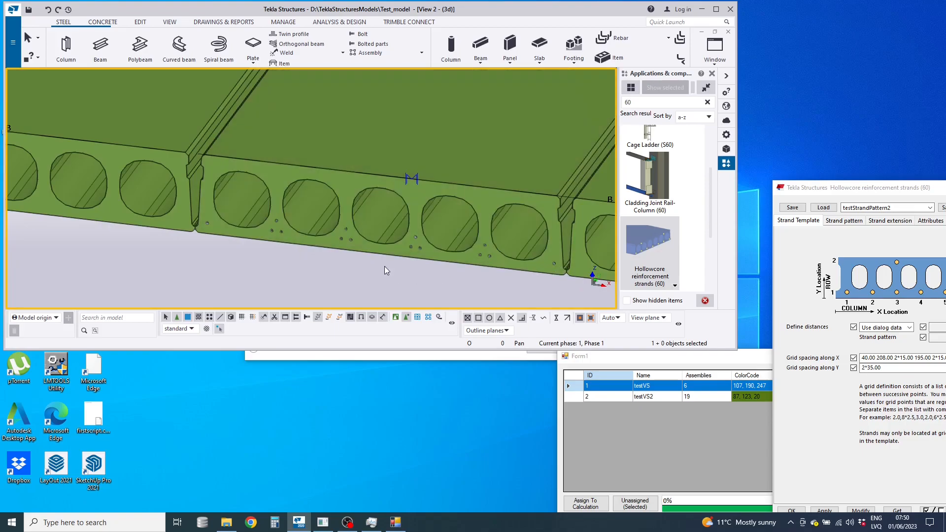
scroll(377, 245, "down", 2)
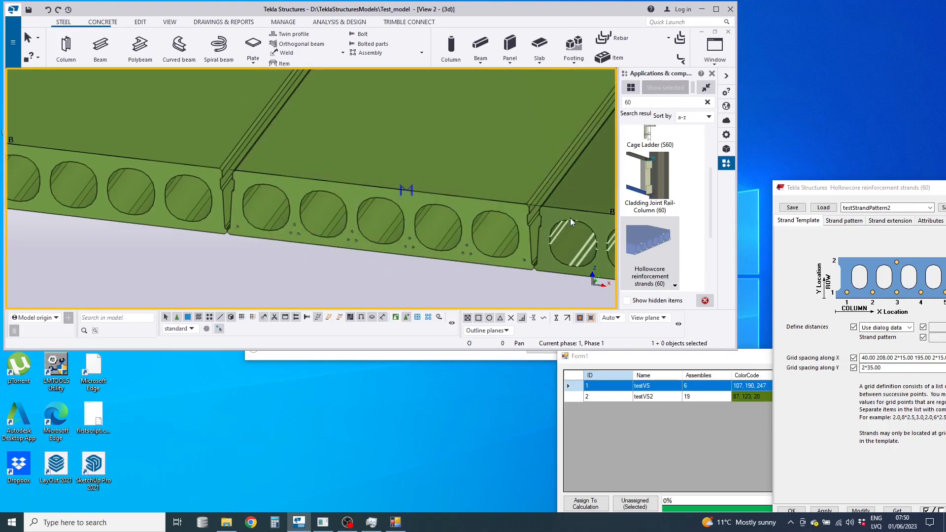
left_click_drag(871, 192, 361, 78)
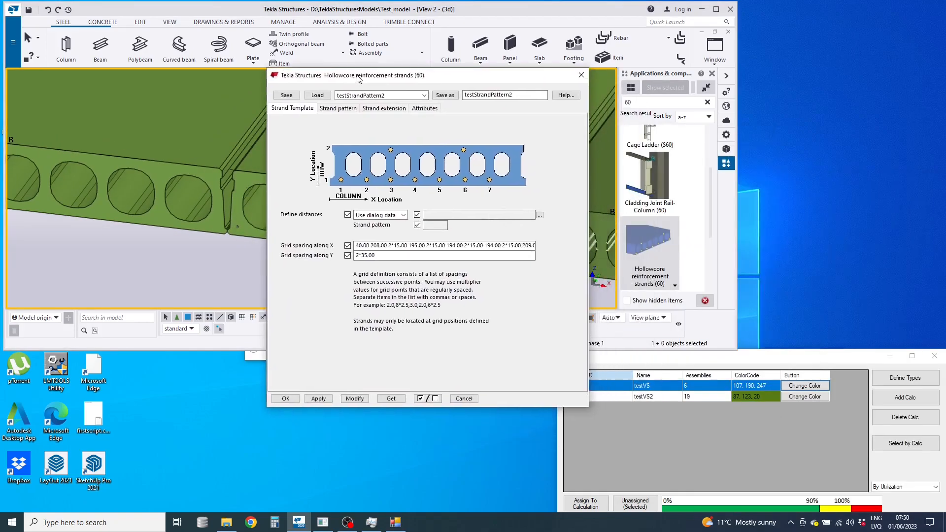
left_click(421, 92)
left_click(420, 92)
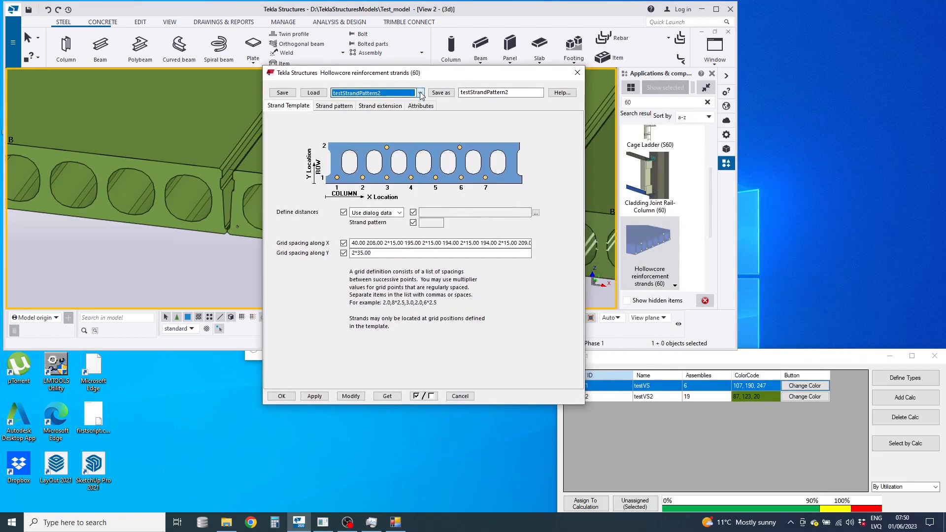
left_click(421, 92)
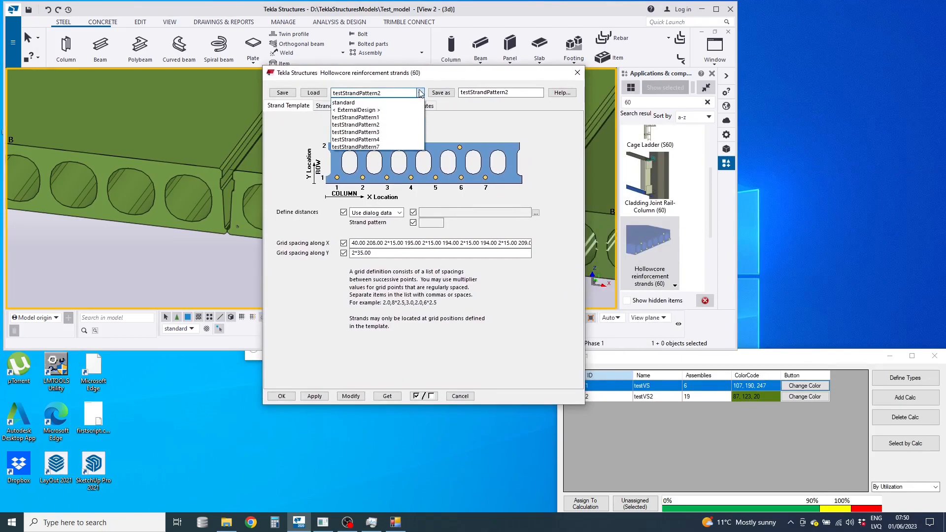
left_click(393, 134)
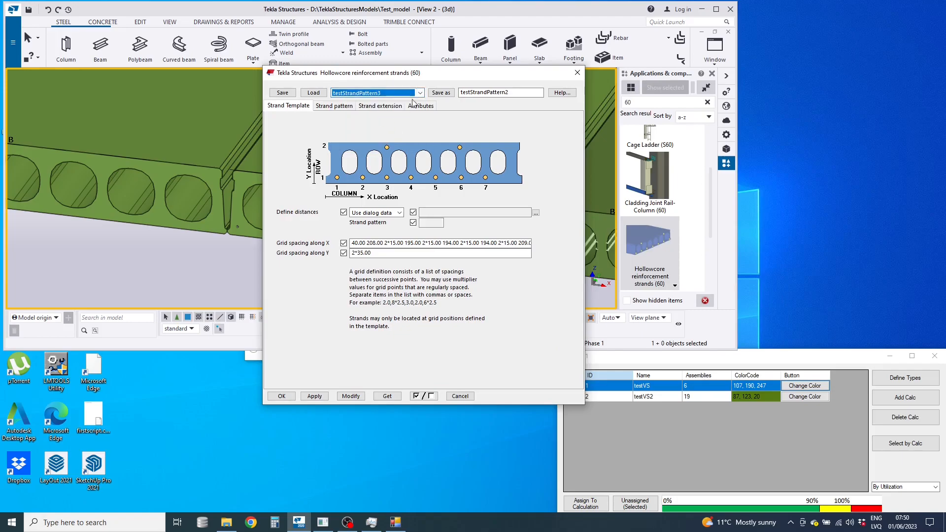
left_click(523, 92)
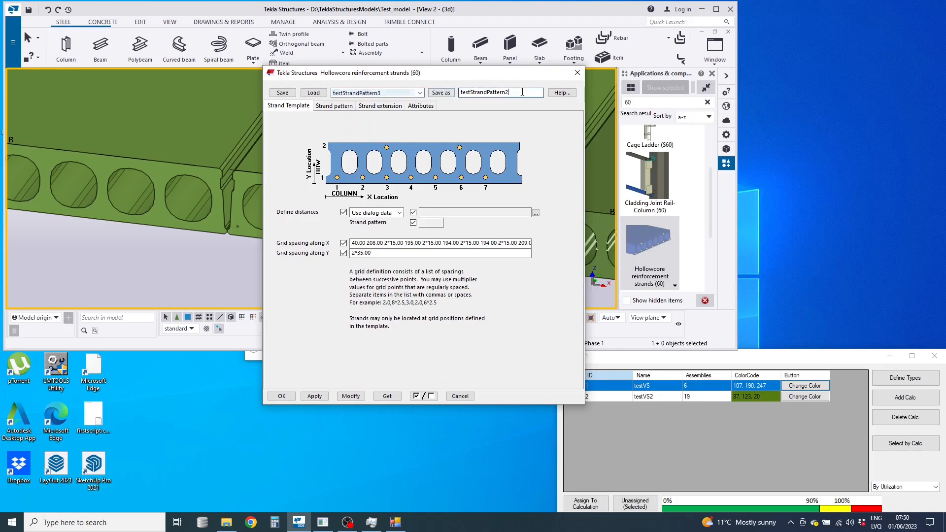
Show the strand pattern settings and load the testStrandPattern2 preset again.
left_click(334, 106)
left_click(420, 93)
left_click(421, 93)
left_click(373, 128)
left_click(317, 94)
Set the pull of strand groups 1 and 2 to 1200.
double_click(530, 206)
type("120")
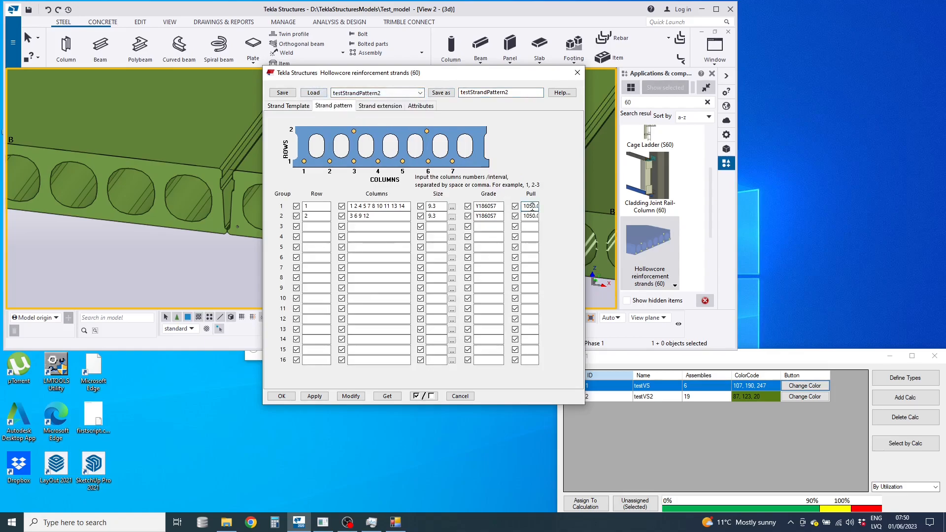
type("0")
double_click(529, 216)
type("1200")
left_click(531, 207)
Save the strand settings as a new preset named testStrandPattern8 and check it in the preset list.
left_click(524, 92)
left_click(437, 95)
left_click(420, 93)
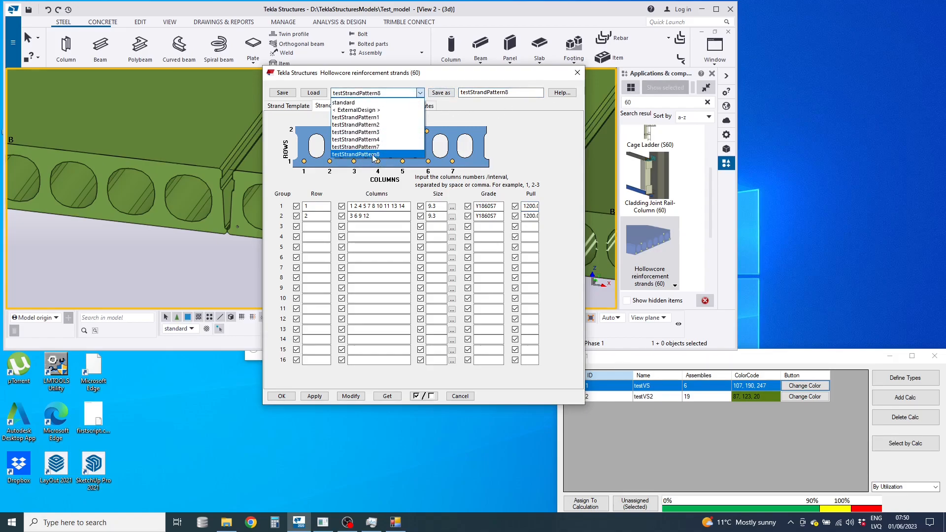
left_click(420, 94)
Open the add-in's calculation type definition, review the available strand patterns and close the form.
left_click(906, 378)
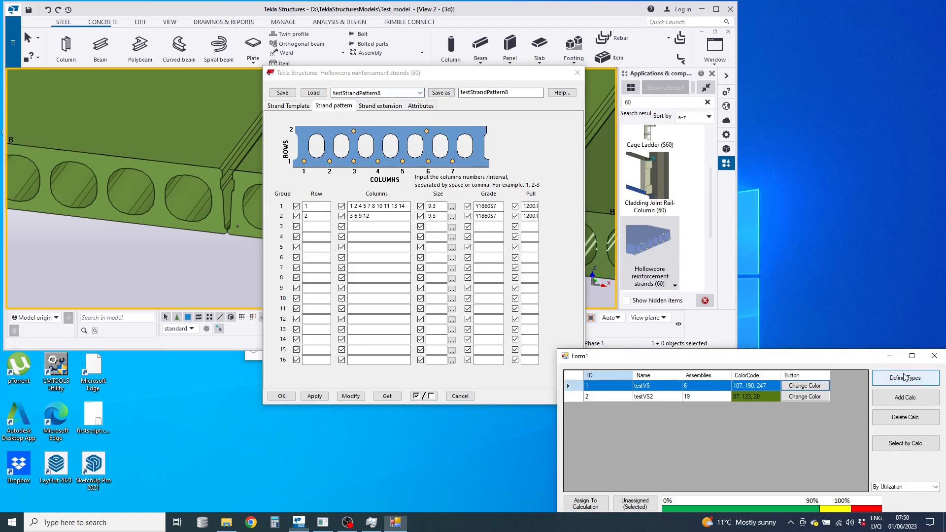
left_click(865, 334)
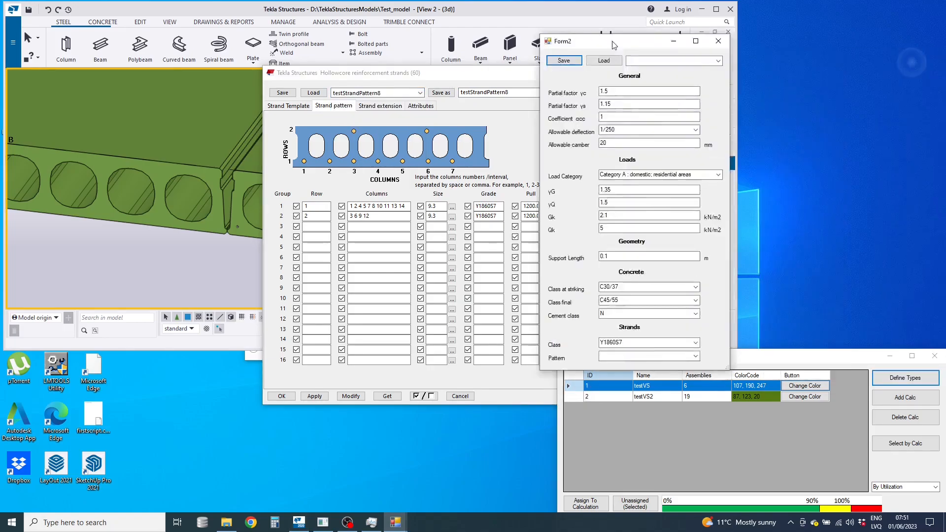
left_click(422, 335)
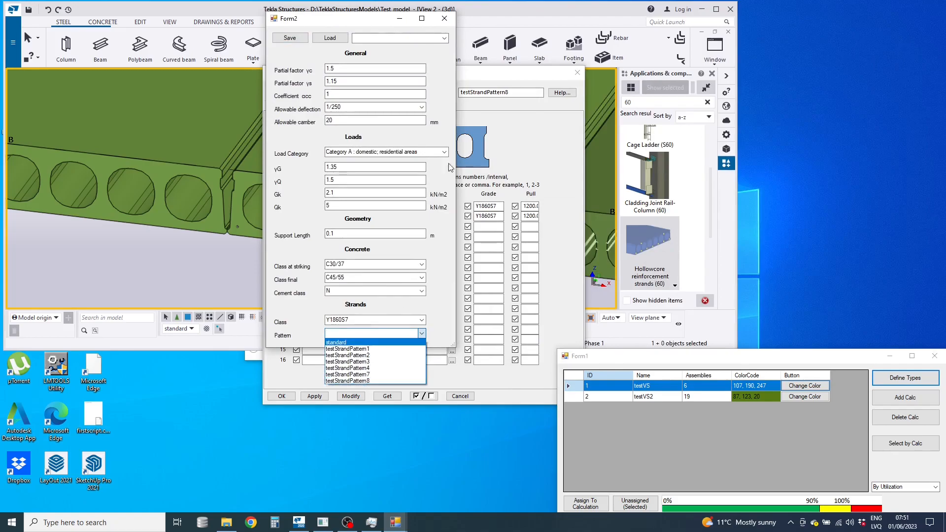
left_click(445, 18)
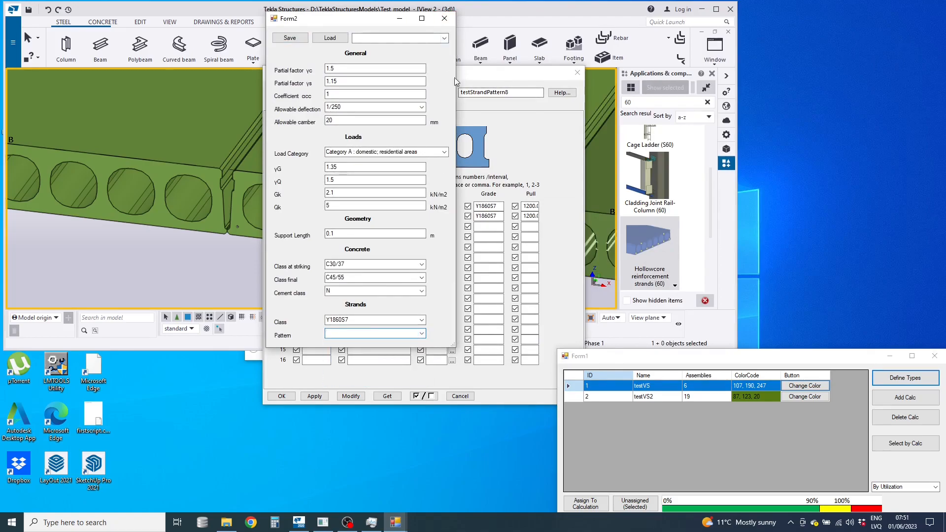
left_click(444, 19)
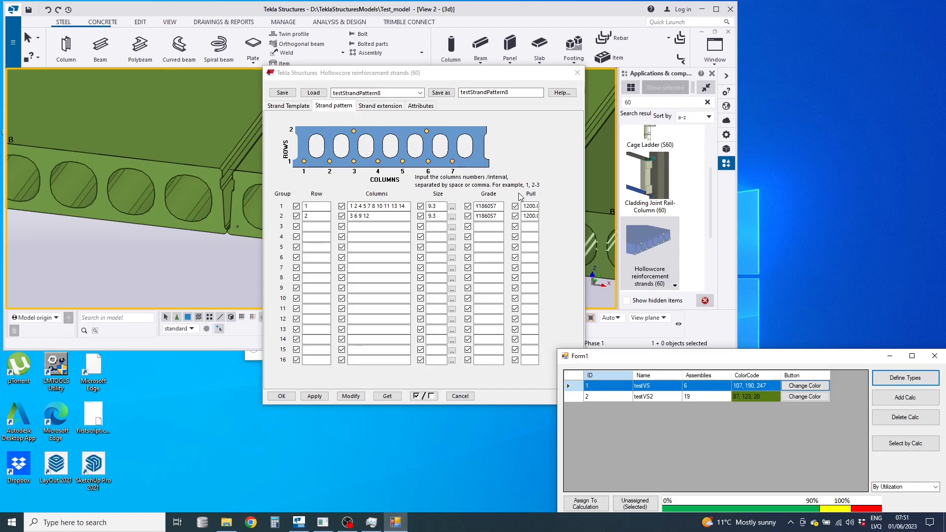
Switch to File Explorer and open hcsCheckDemo.xlsx from the model's hcsCheckerData folder in Excel.
left_click(226, 523)
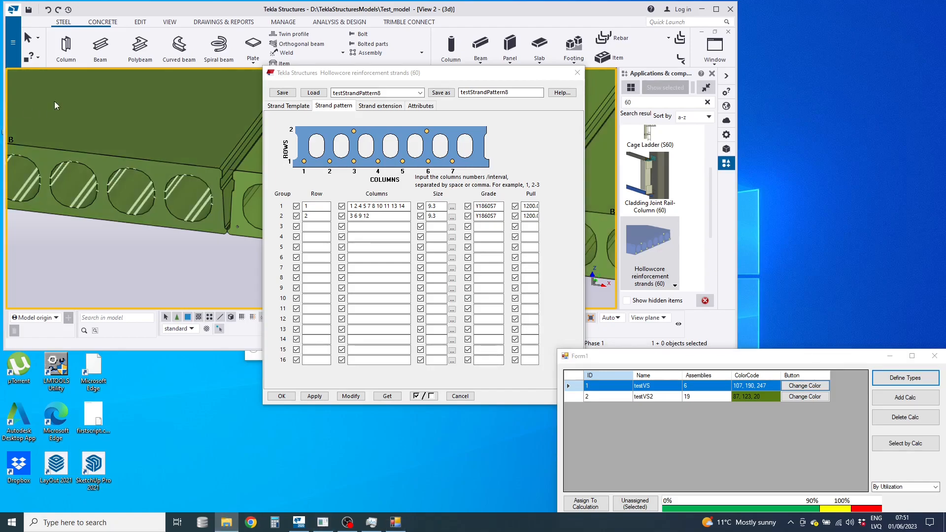
left_click(13, 40)
left_click(61, 134)
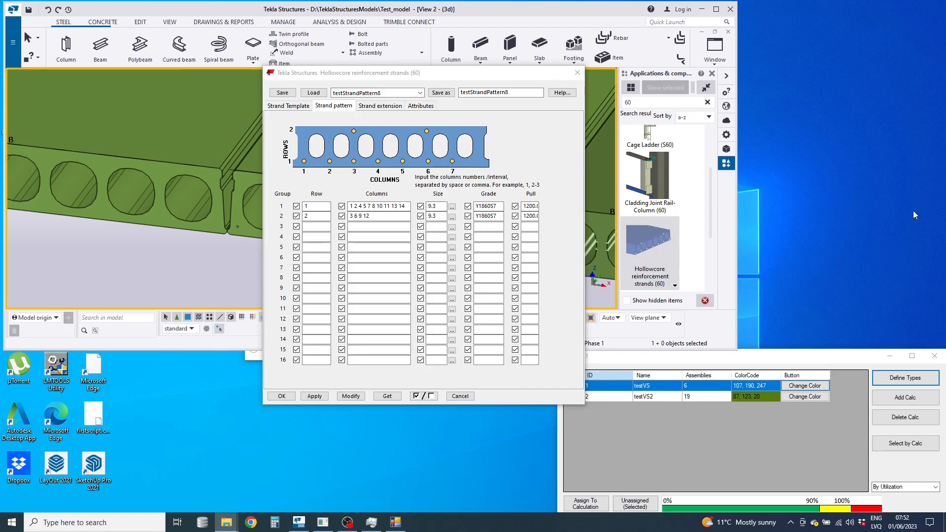
left_click_drag(822, 357, 695, 169)
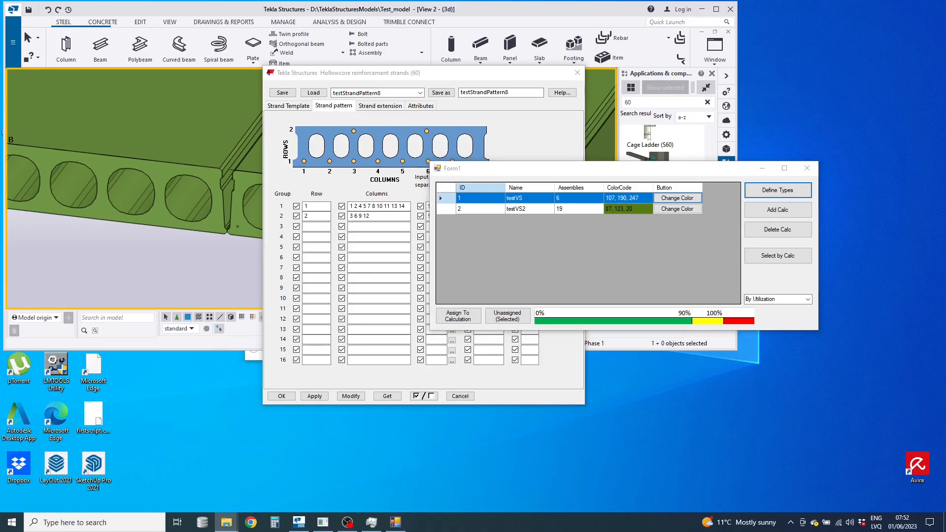
left_click_drag(945, 41, 477, 87)
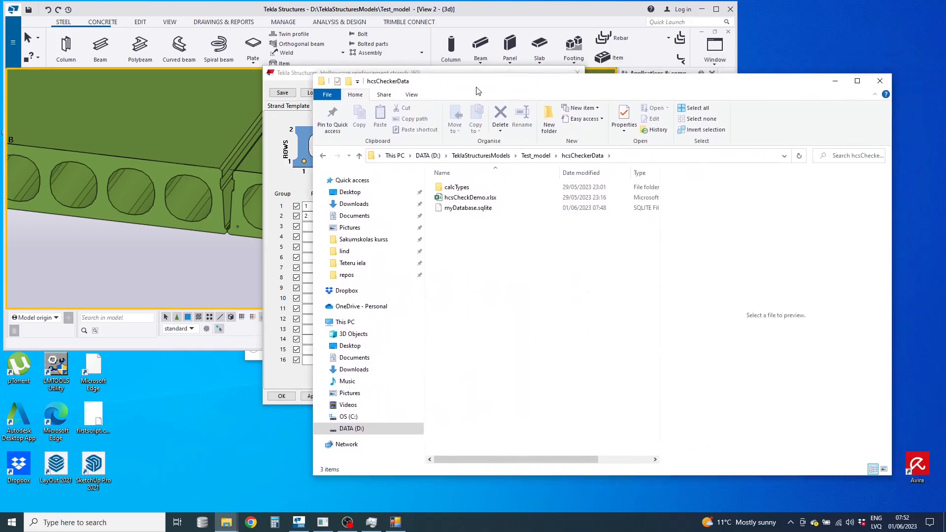
left_click(479, 198)
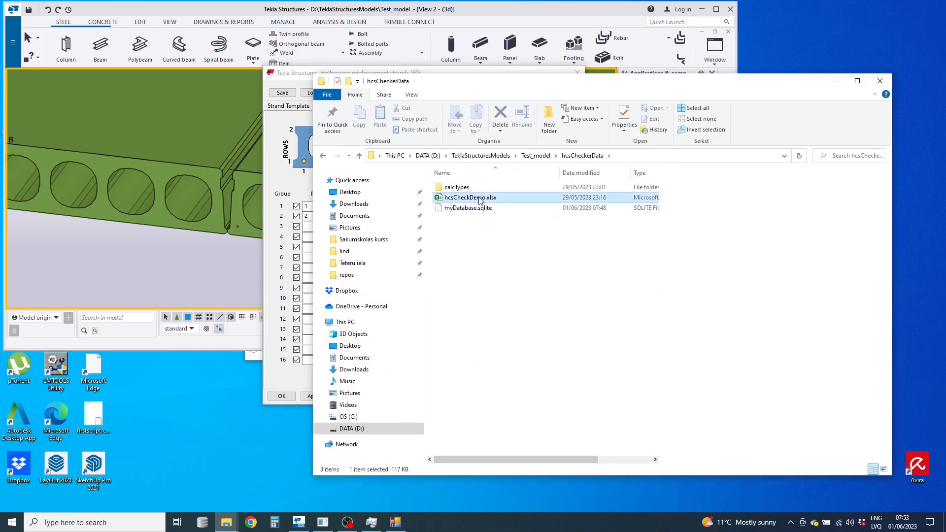
double_click(481, 198)
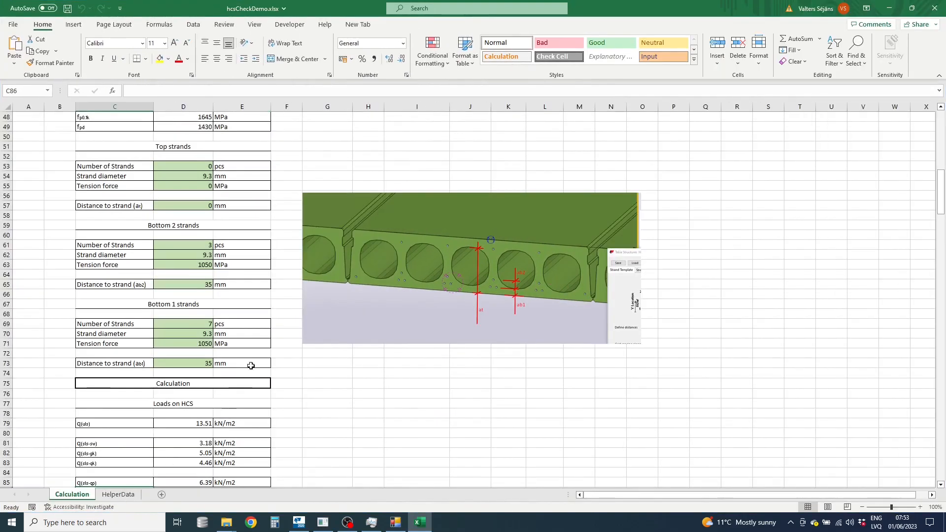
Dismiss the Office activation notice and review the Calculation sheet from the strand inputs up to the ULS and SLS results.
scroll(250, 273, "up", 6)
scroll(249, 274, "up", 10)
scroll(247, 267, "down", 9)
scroll(247, 267, "down", 4)
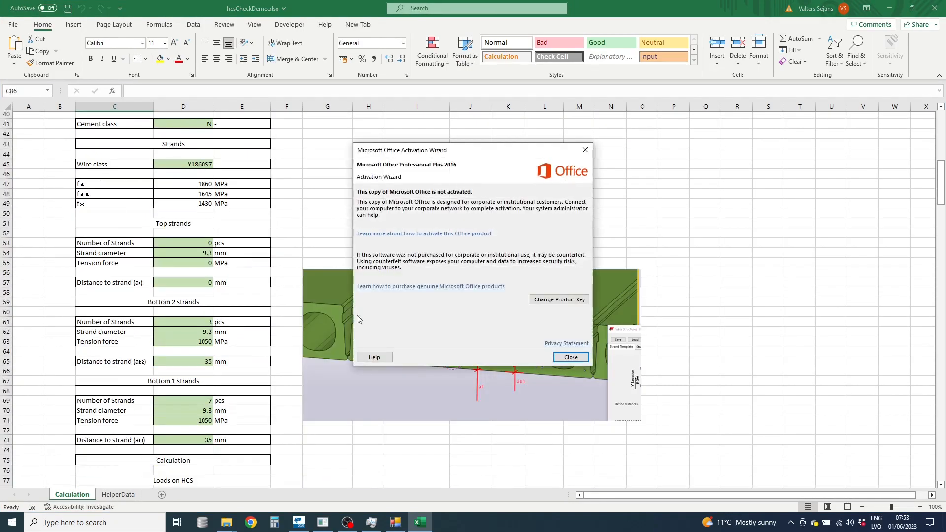
left_click(569, 357)
scroll(409, 315, "down", 3)
scroll(381, 268, "up", 2)
scroll(379, 266, "up", 9)
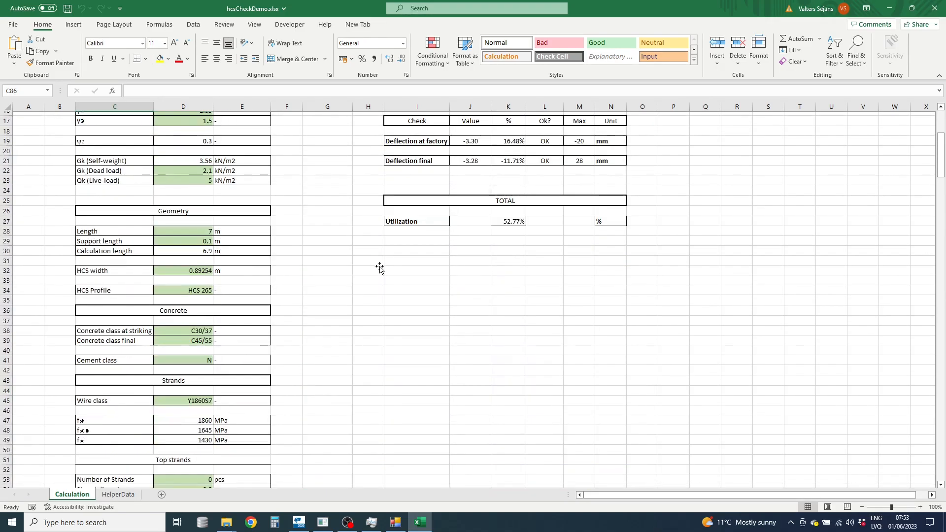
scroll(380, 264, "up", 5)
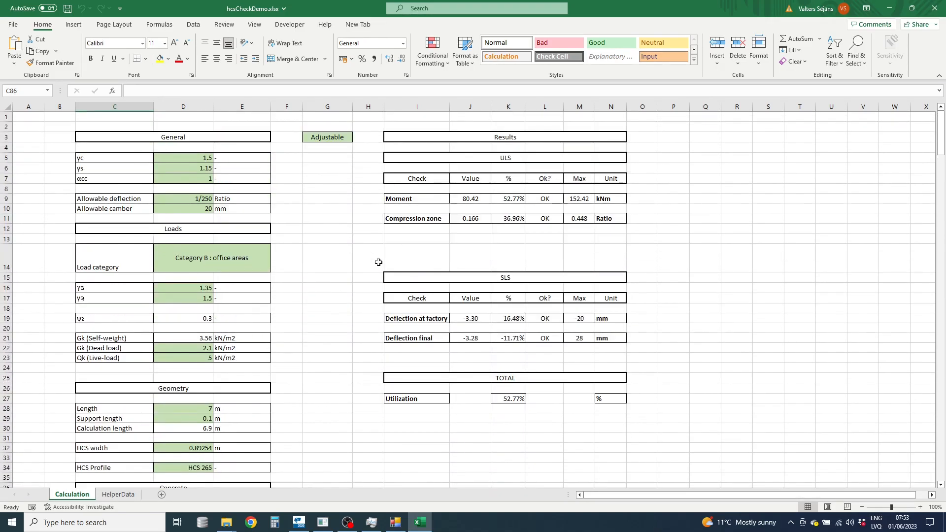
Examine the geometry, concrete and strand inputs alongside the utilization results, then minimize the workbook and return to Tekla Structures.
scroll(379, 262, "down", 6)
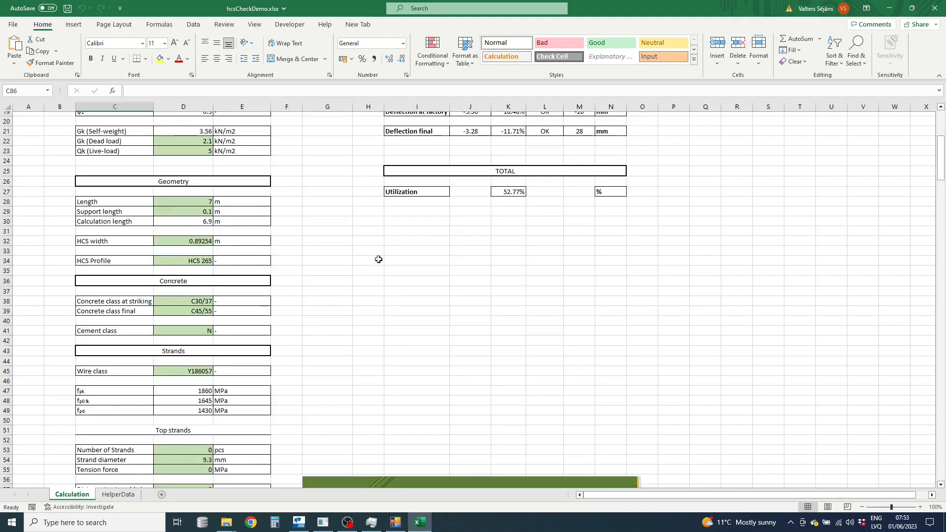
scroll(378, 259, "down", 7)
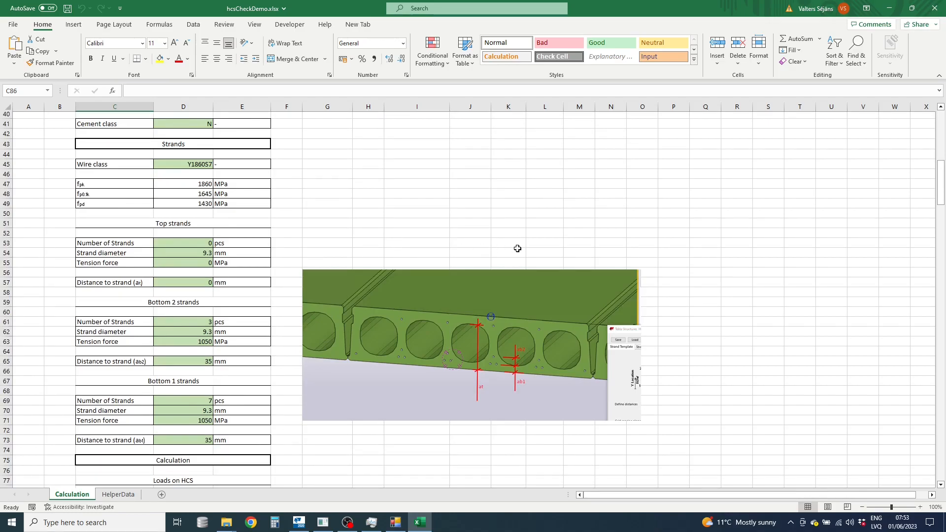
scroll(518, 246, "up", 12)
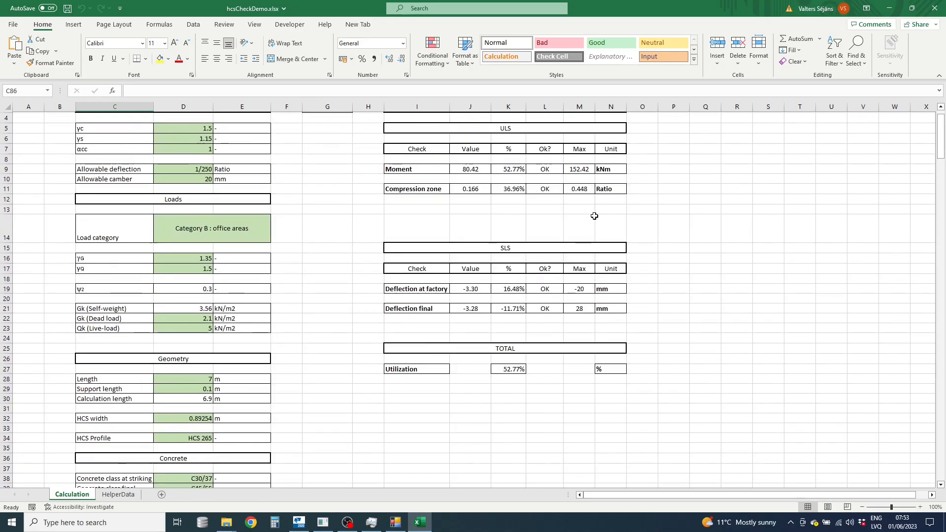
scroll(570, 226, "down", 1)
scroll(570, 226, "down", 4)
scroll(567, 225, "down", 7)
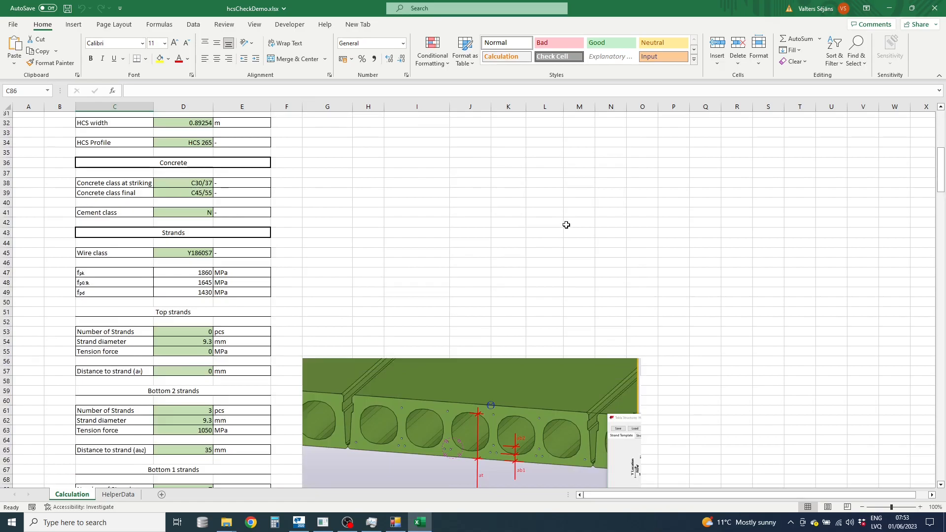
left_click(889, 8)
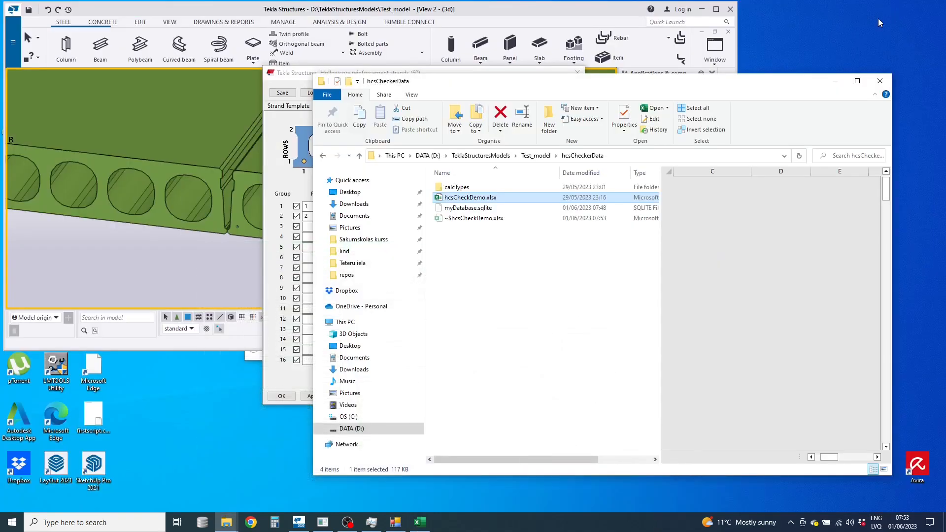
left_click(428, 12)
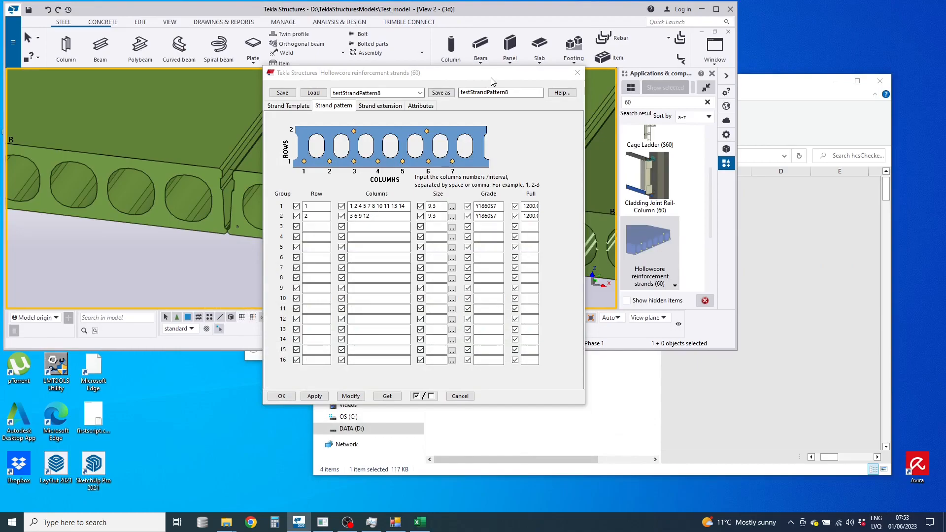